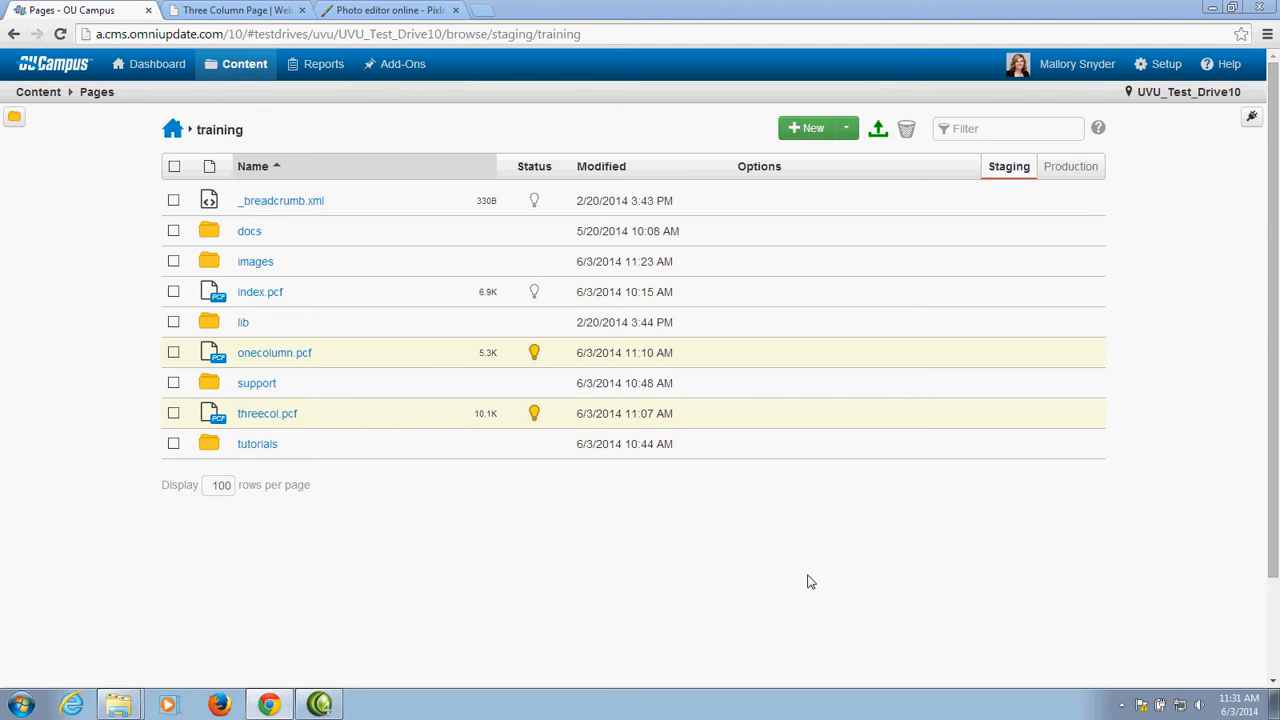
Step: Switch to the Pixlr site, launch Pixlr Editor and open image 03 from the slides folder on the desktop
{"action": "left_click", "coordinate": [388, 9]}
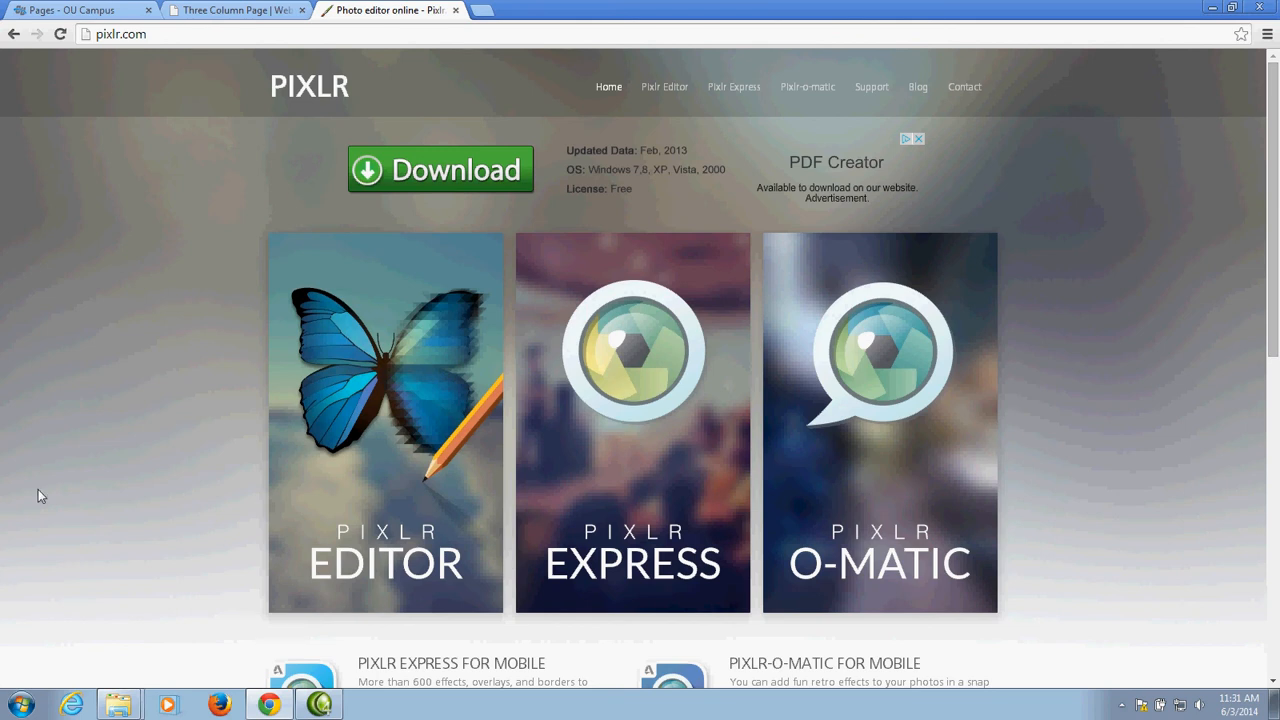
{"action": "left_click", "coordinate": [398, 386]}
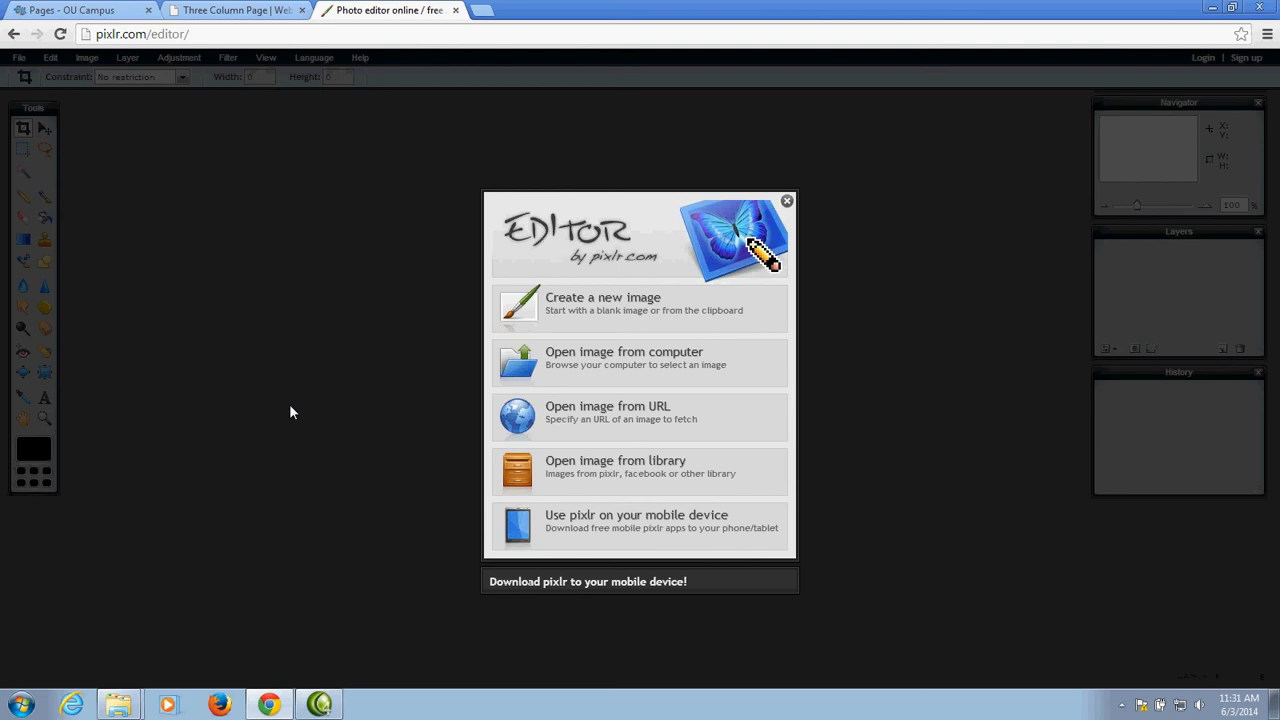
{"action": "left_click", "coordinate": [572, 365]}
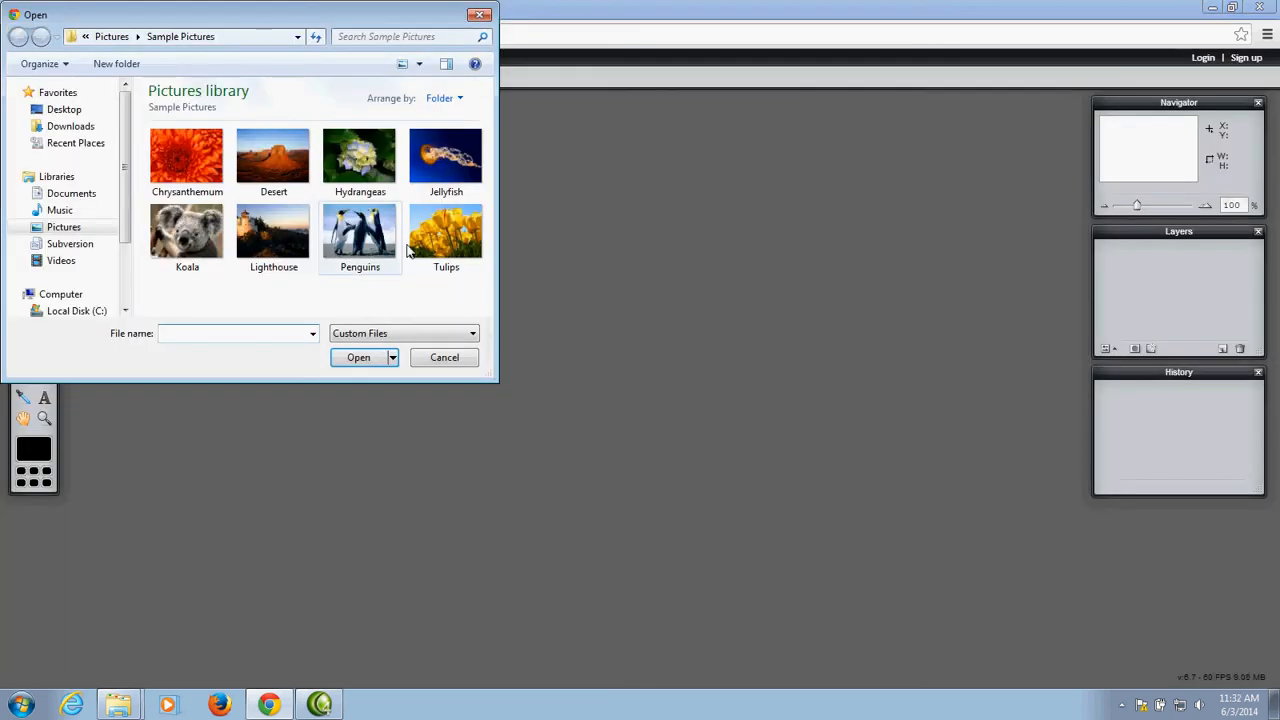
{"action": "left_click", "coordinate": [80, 111]}
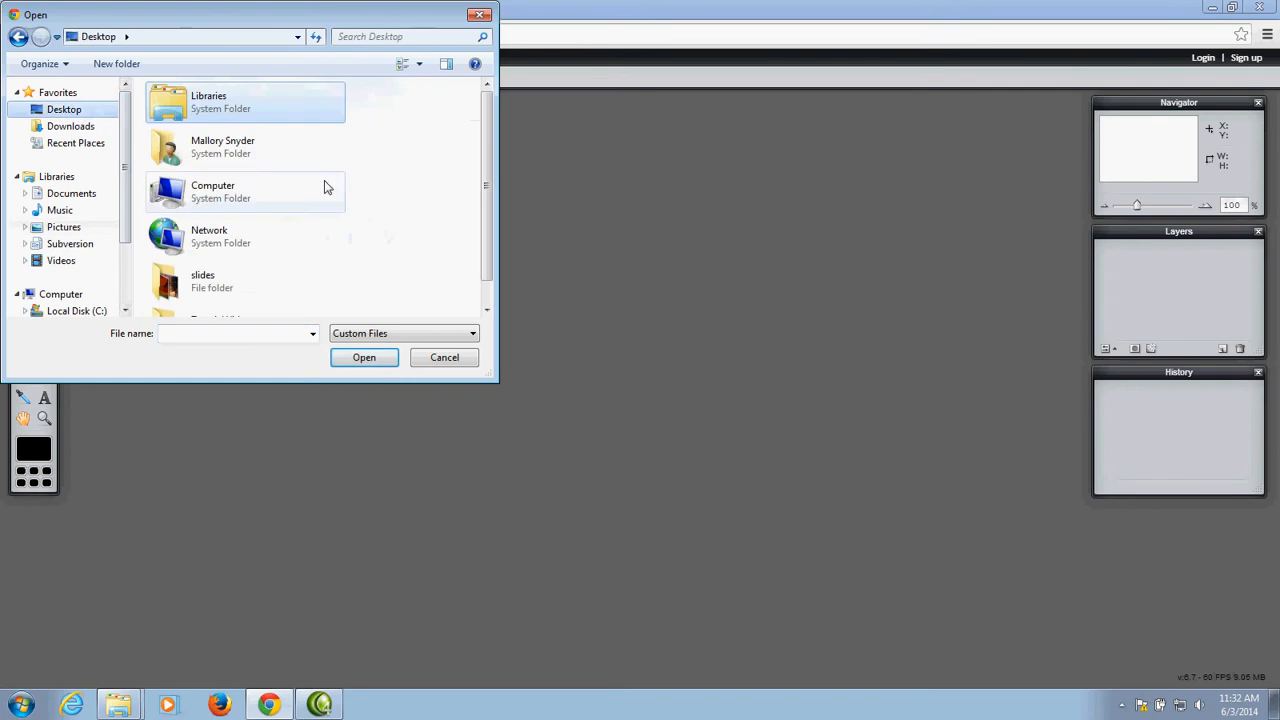
{"action": "double_click", "coordinate": [173, 284]}
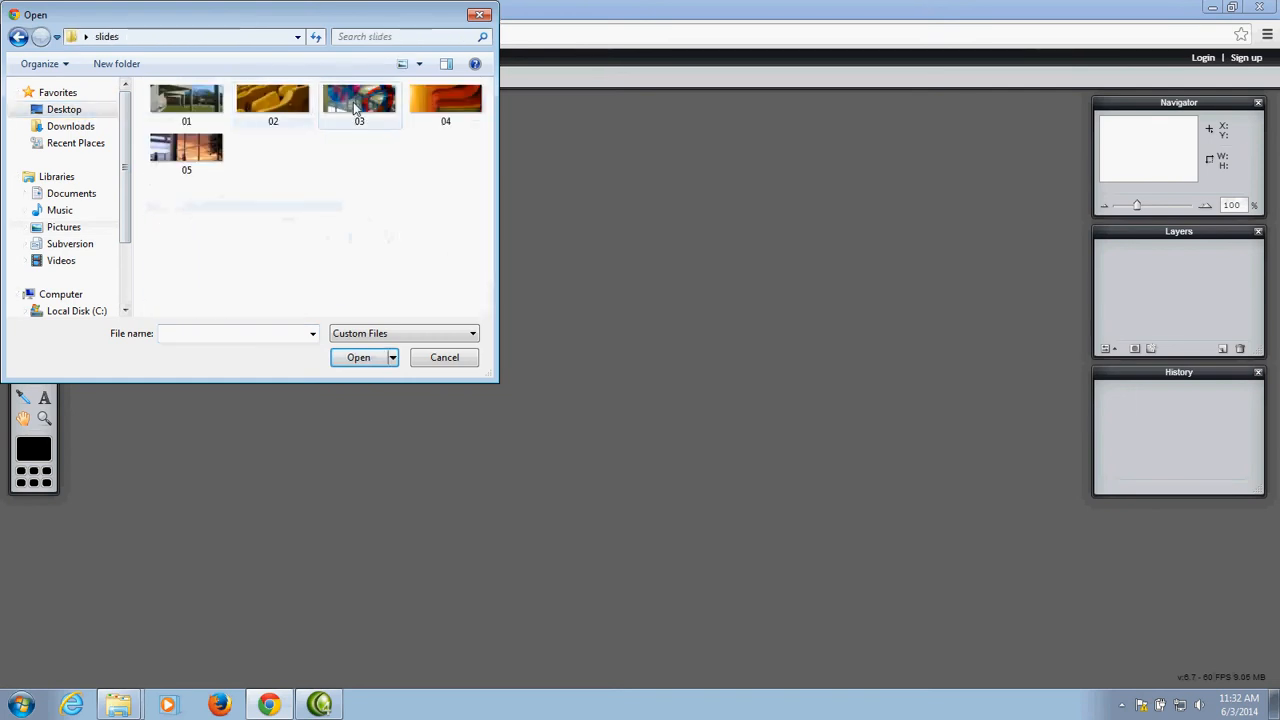
{"action": "left_click", "coordinate": [355, 108]}
{"action": "left_click", "coordinate": [360, 359]}
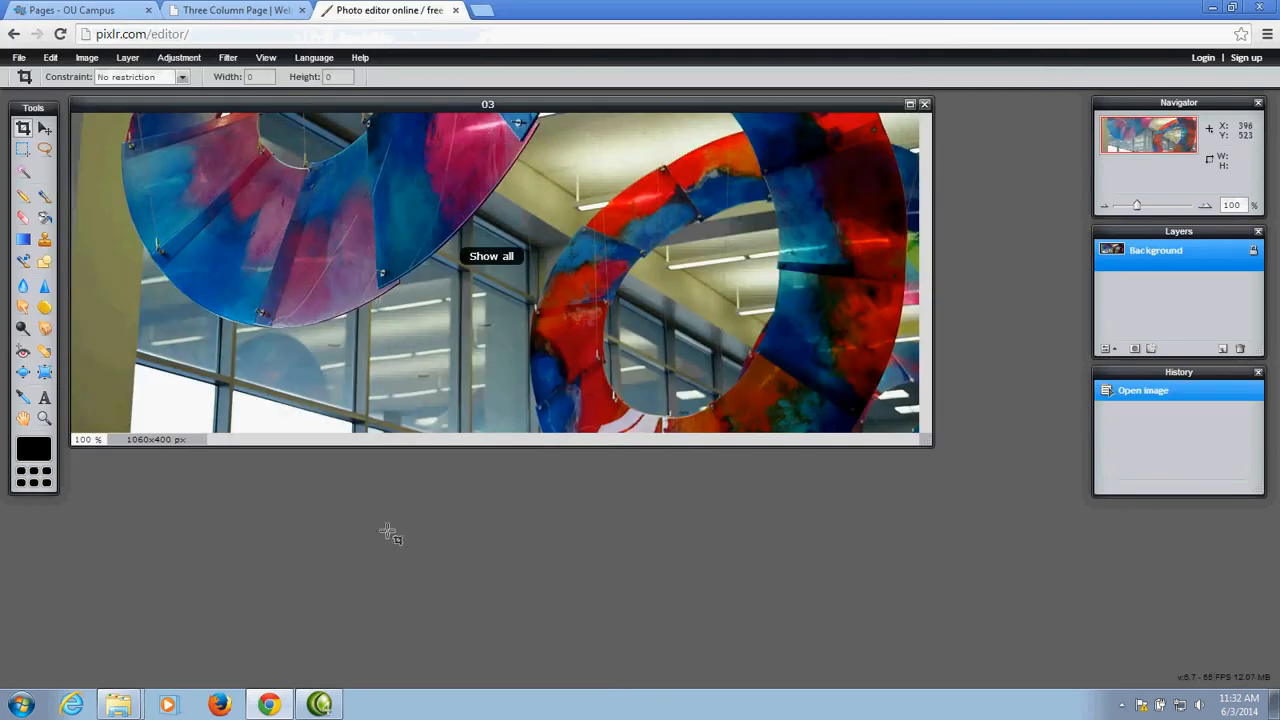
Step: Resize the image to a width of 600 pixels with its proportions constrained
{"action": "left_click_drag", "start_coordinate": [932, 445], "coordinate": [1030, 549]}
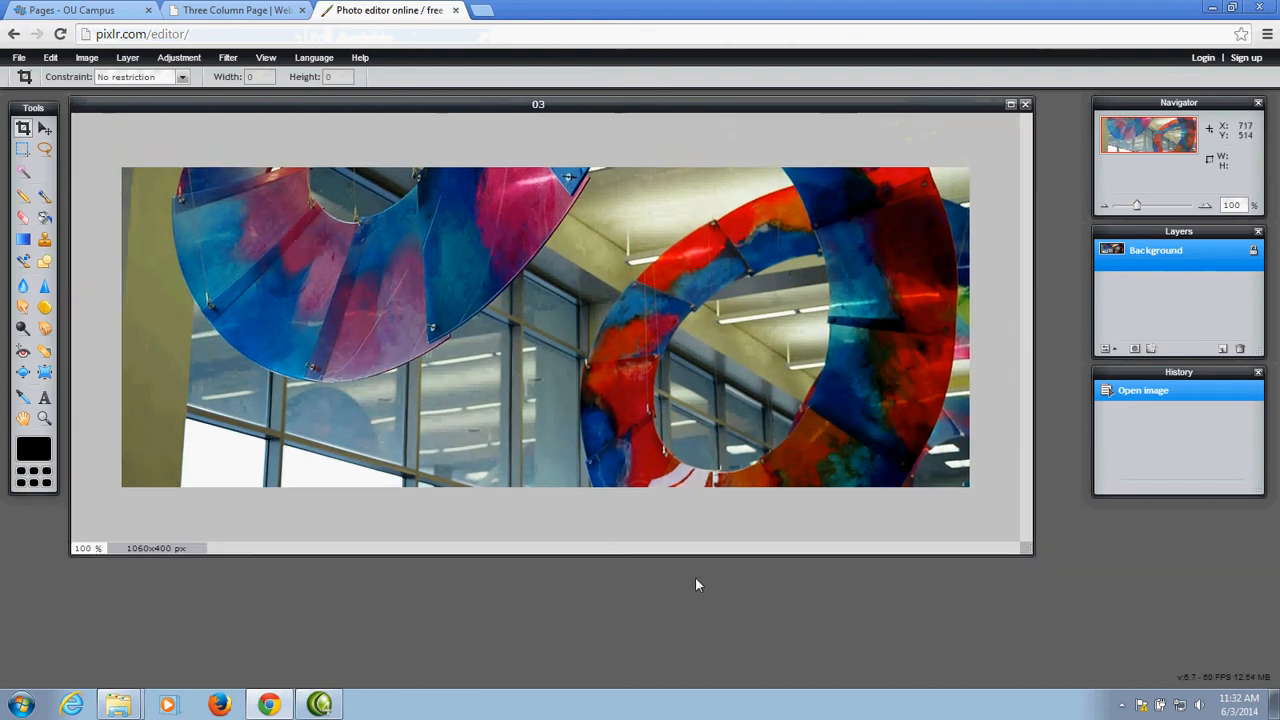
{"action": "left_click", "coordinate": [84, 62]}
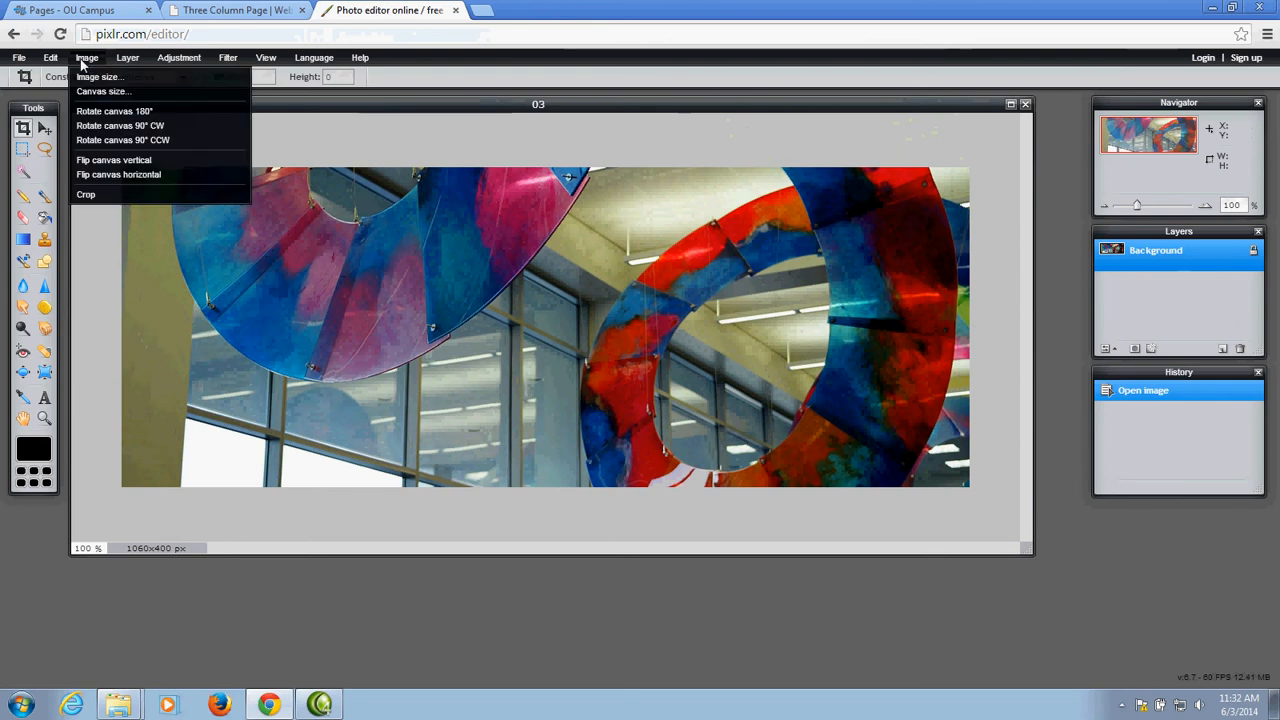
{"action": "left_click", "coordinate": [87, 79]}
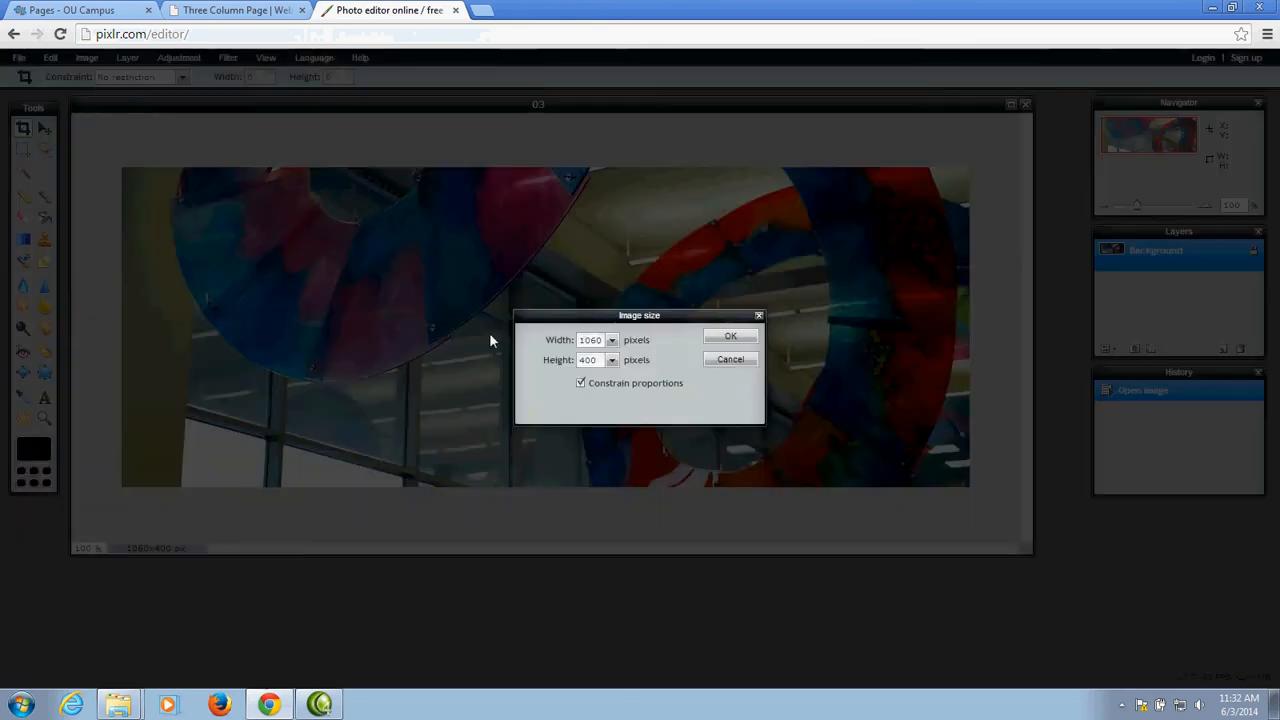
{"action": "left_click", "coordinate": [611, 341]}
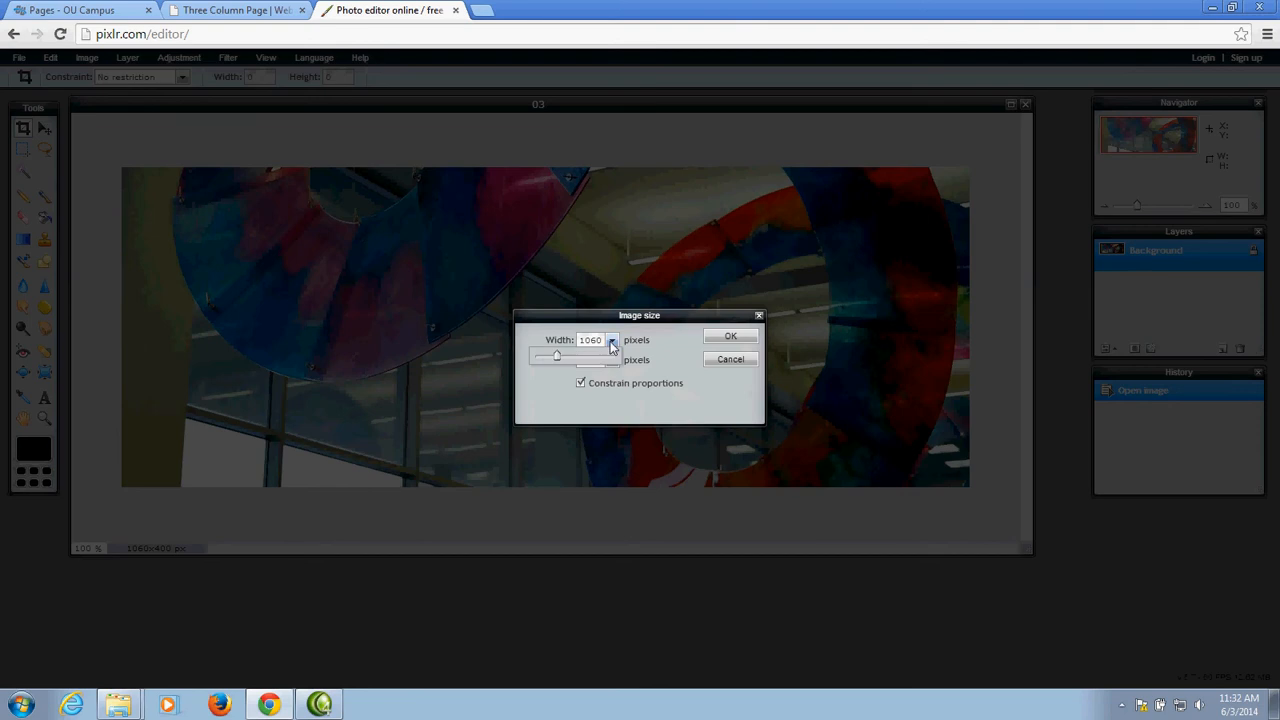
{"action": "left_click_drag", "start_coordinate": [557, 358], "coordinate": [582, 340]}
{"action": "left_click", "coordinate": [550, 388]}
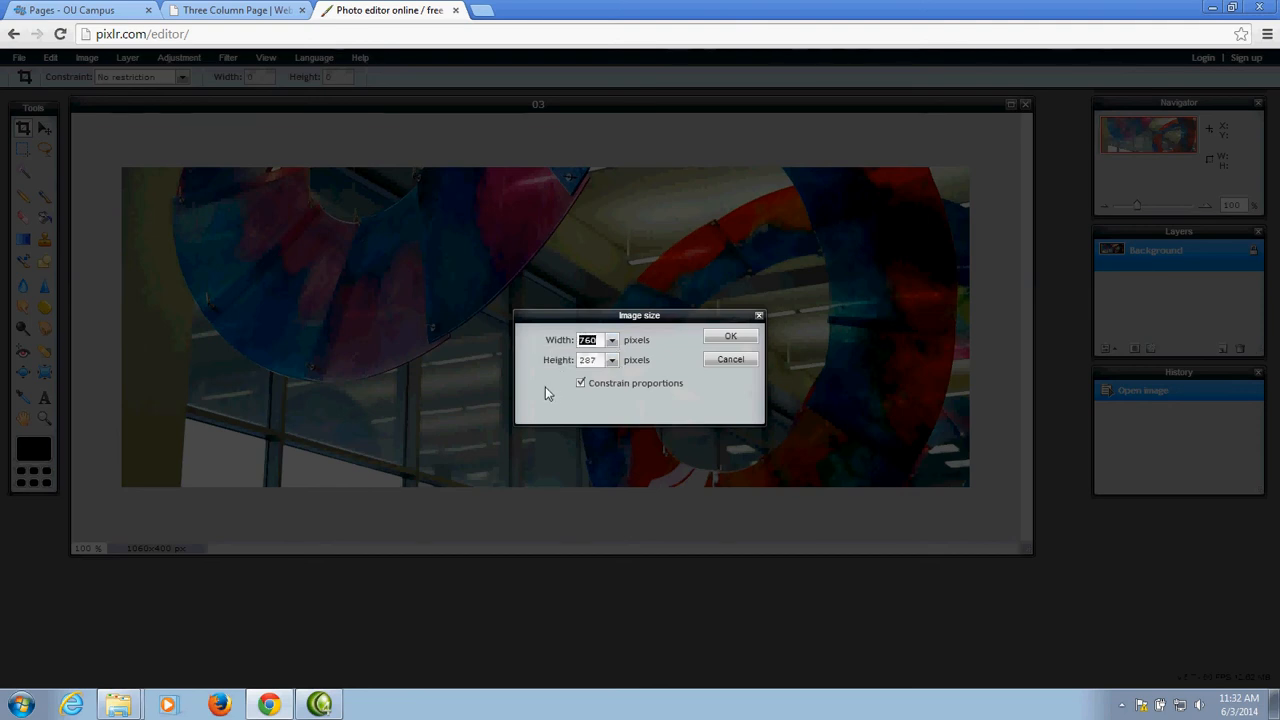
{"action": "type", "text": "600"}
{"action": "left_click", "coordinate": [731, 337]}
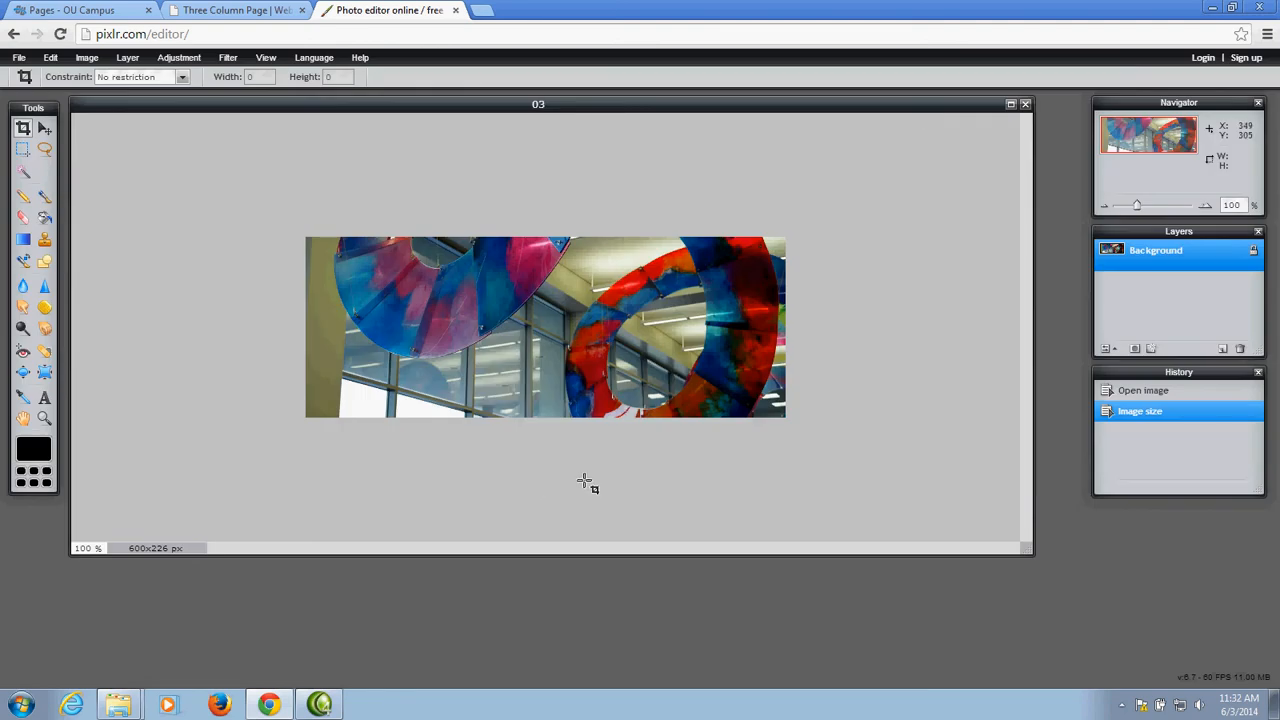
Step: Save the resized image to the computer's slides folder as a JPEG named library at quality 80
{"action": "left_click", "coordinate": [19, 58]}
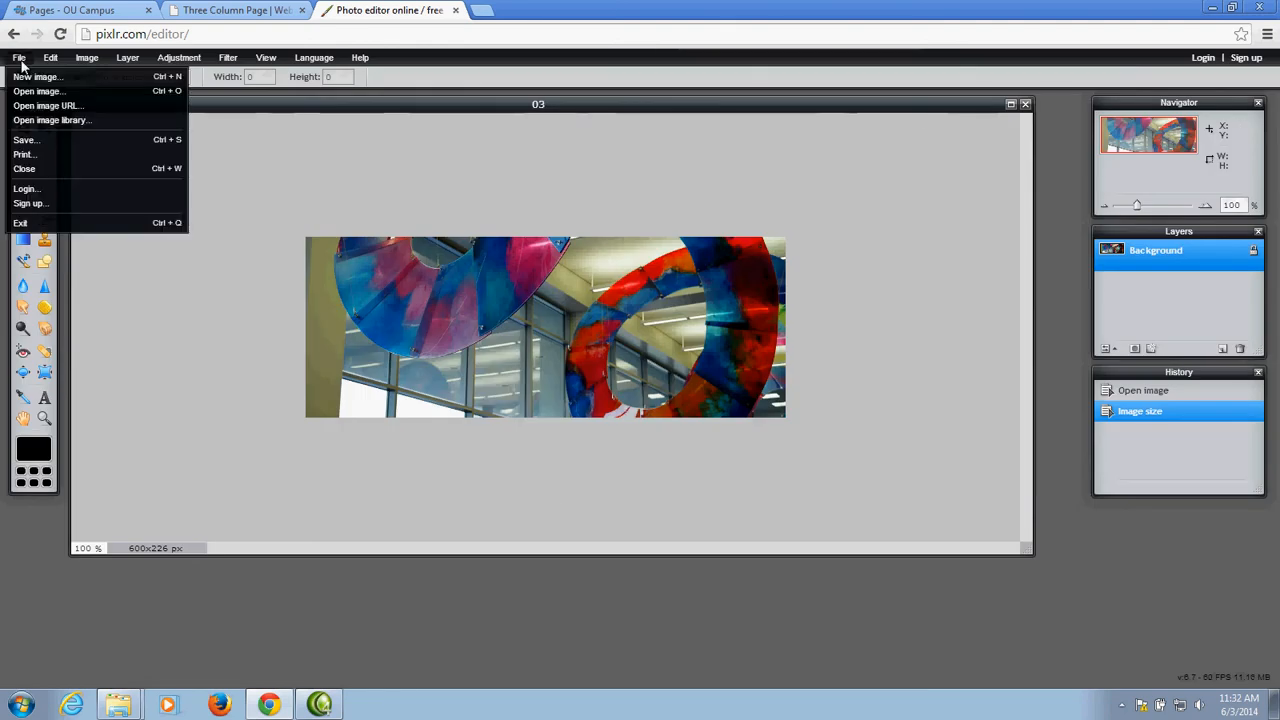
{"action": "left_click", "coordinate": [29, 143]}
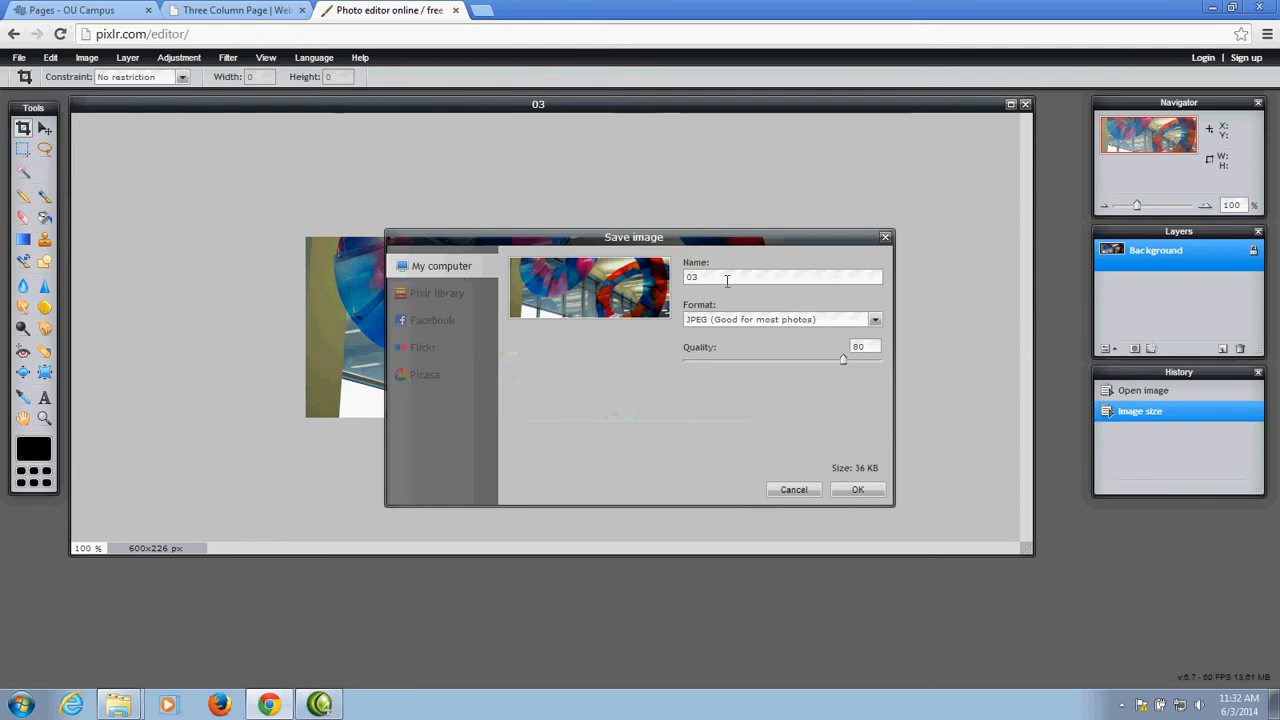
{"action": "double_click", "coordinate": [694, 276]}
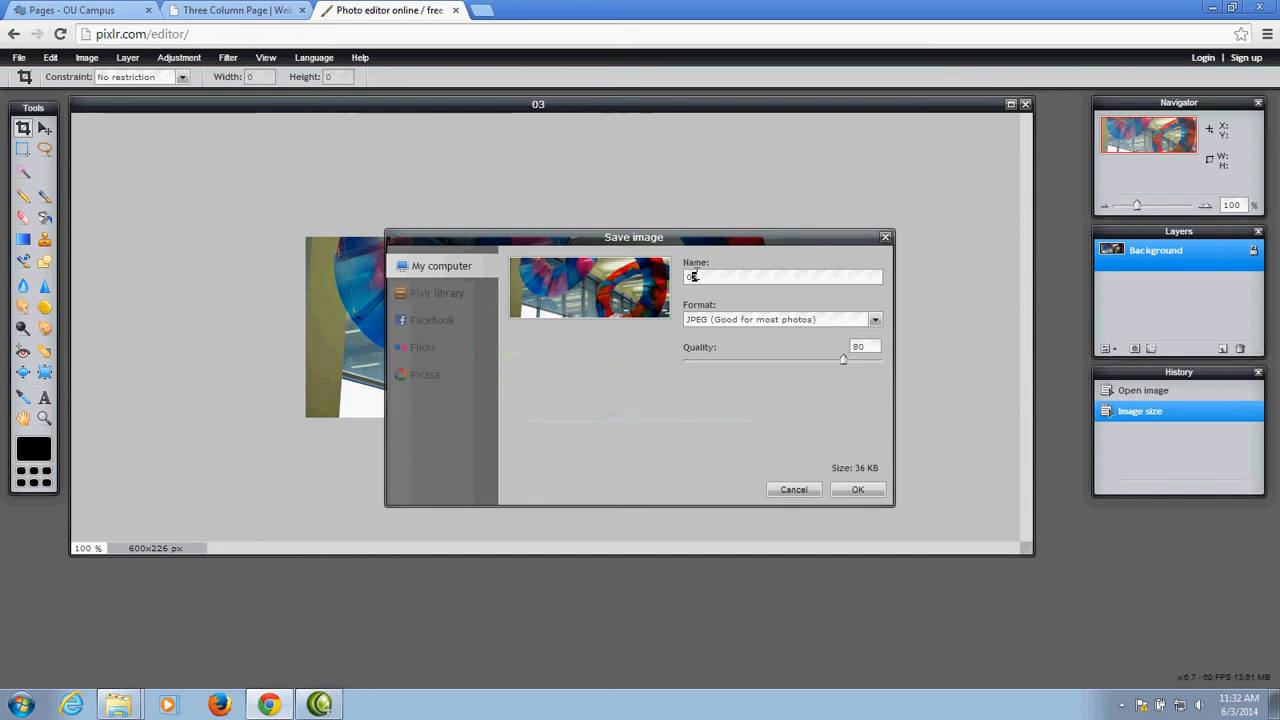
{"action": "type", "text": "library"}
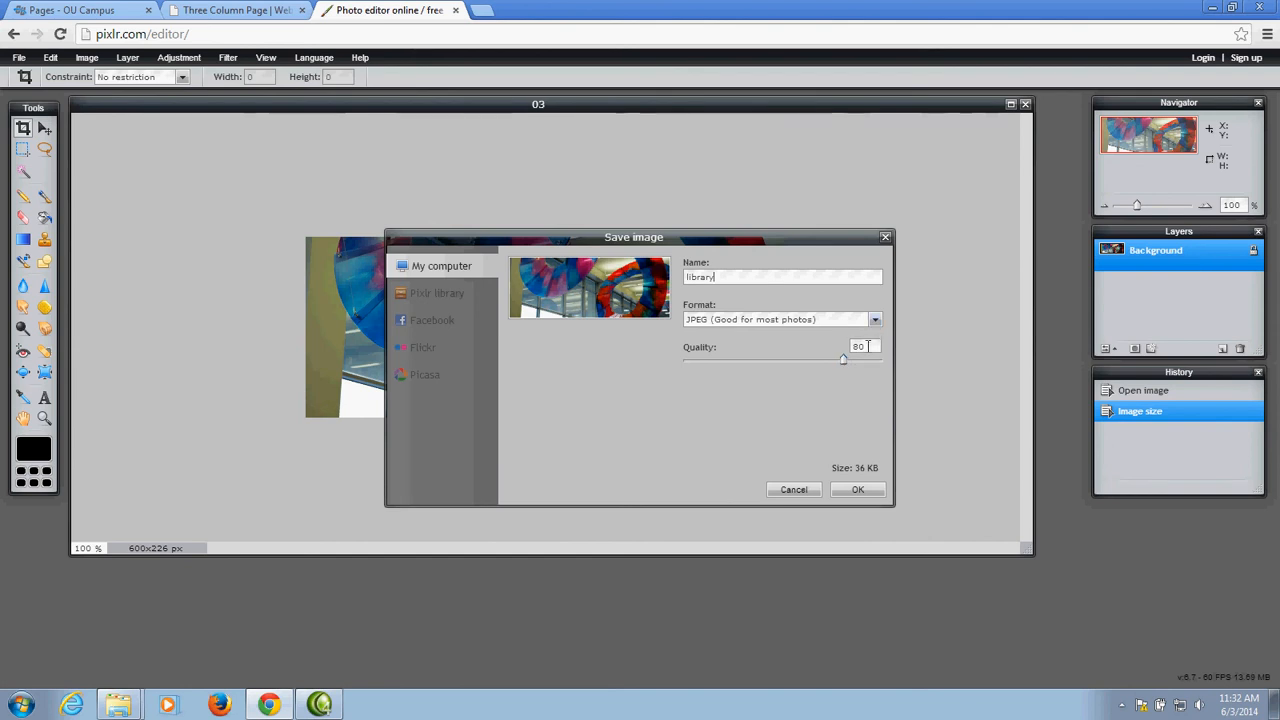
{"action": "left_click", "coordinate": [879, 323]}
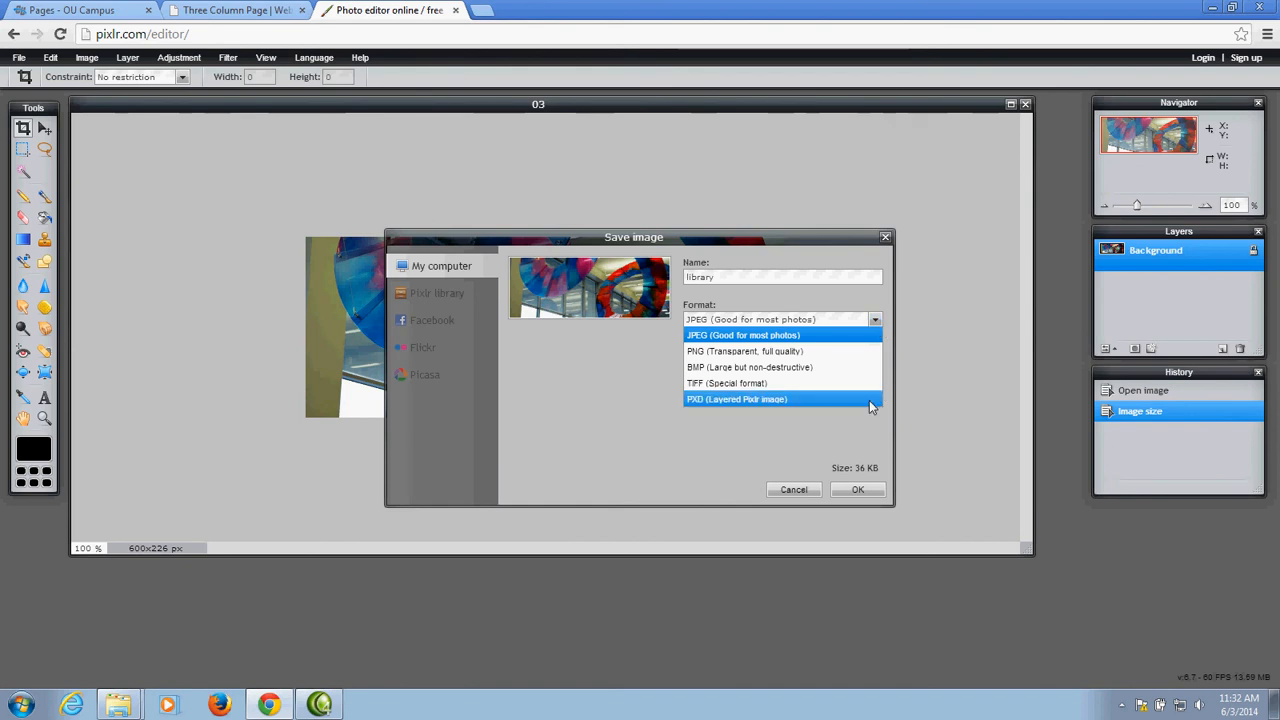
{"action": "left_click", "coordinate": [877, 321]}
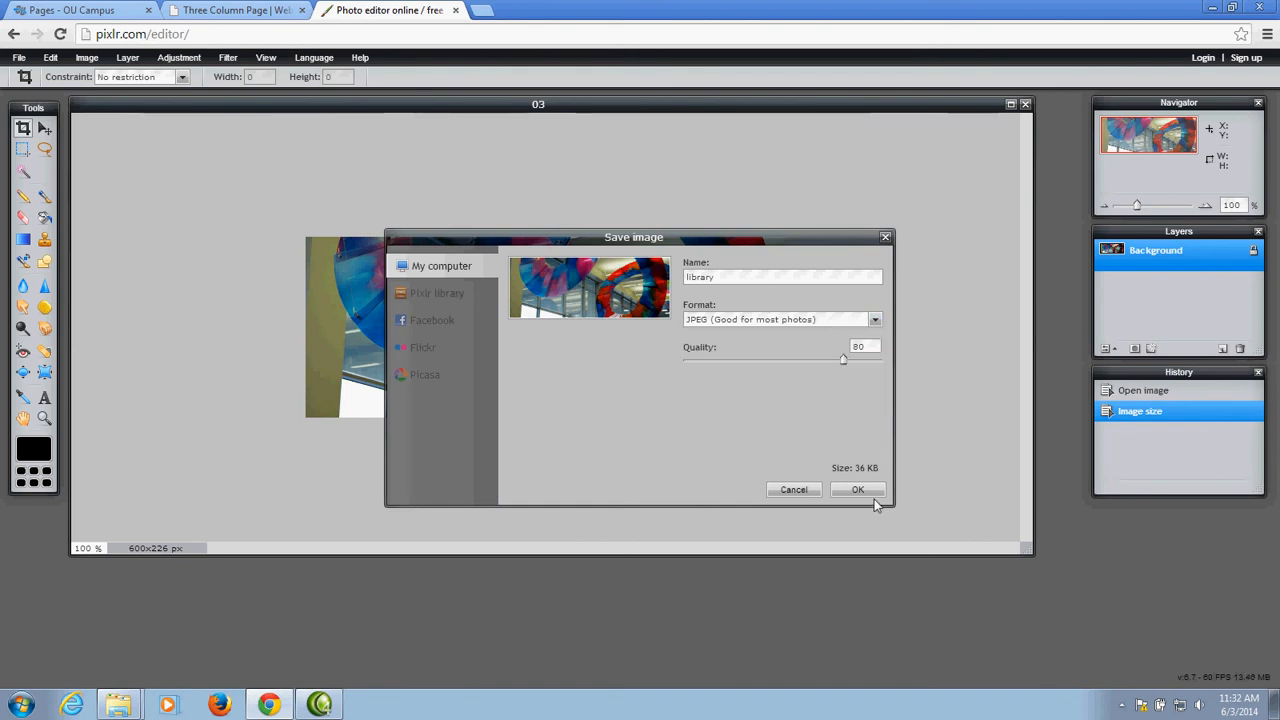
{"action": "left_click", "coordinate": [850, 490]}
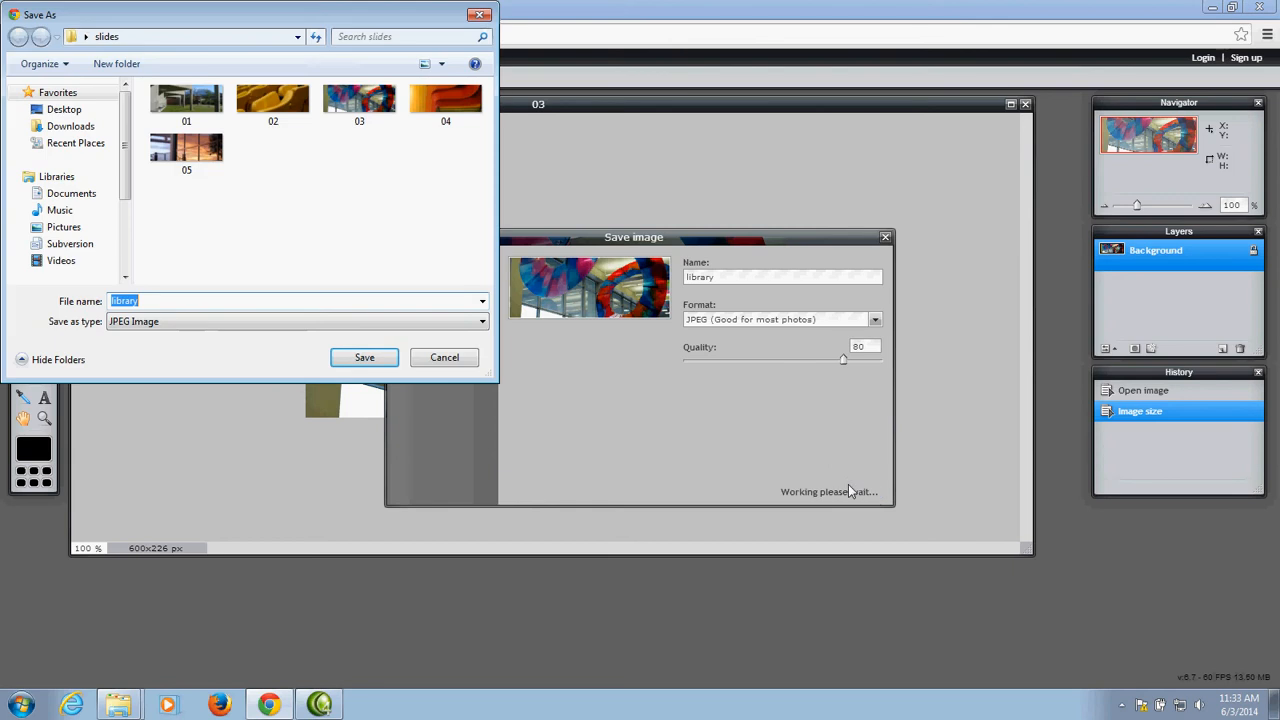
{"action": "left_click", "coordinate": [362, 358]}
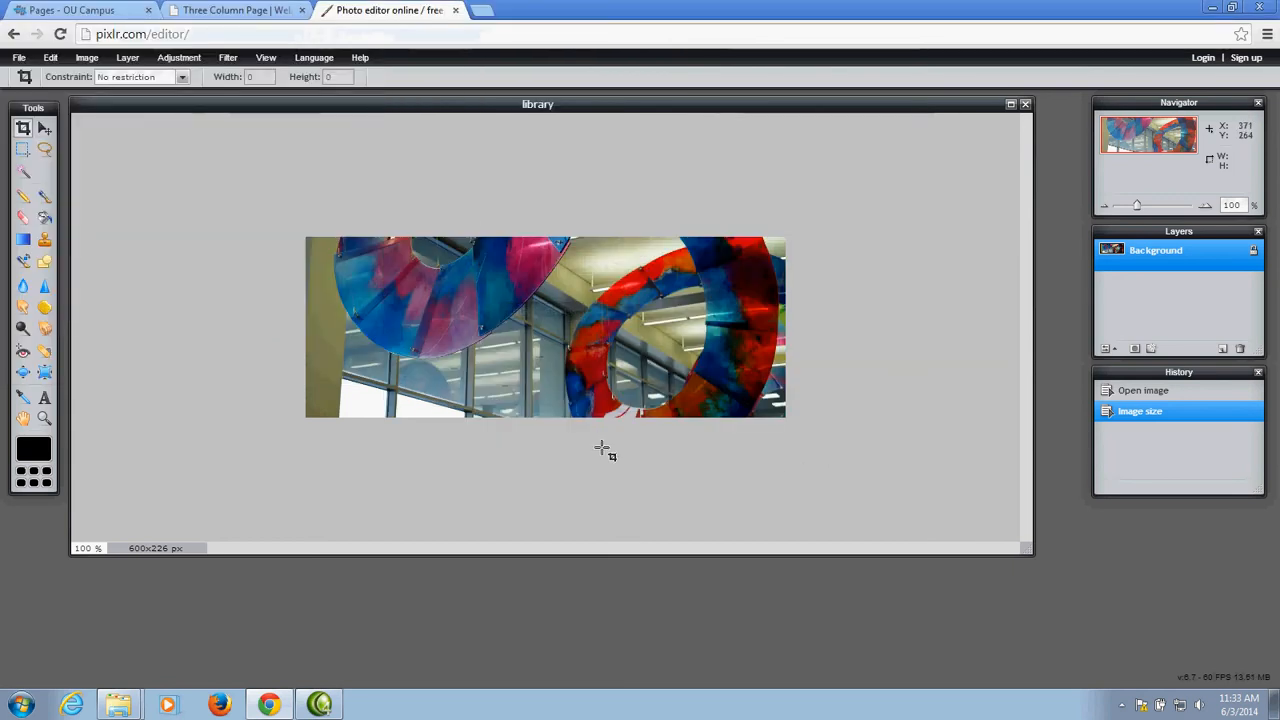
Step: Switch to OU Campus and upload library.jpg from the slides folder to the training/images folder as a standard upload
{"action": "left_click", "coordinate": [62, 8]}
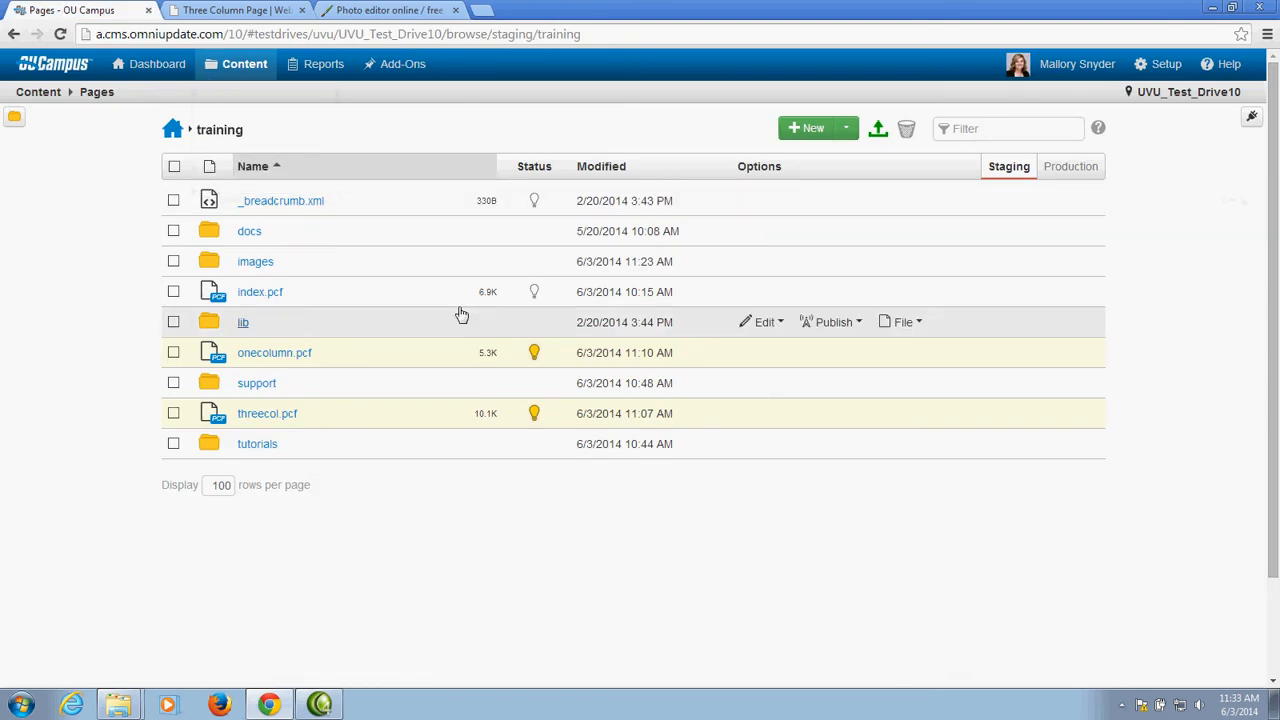
{"action": "left_click", "coordinate": [254, 261]}
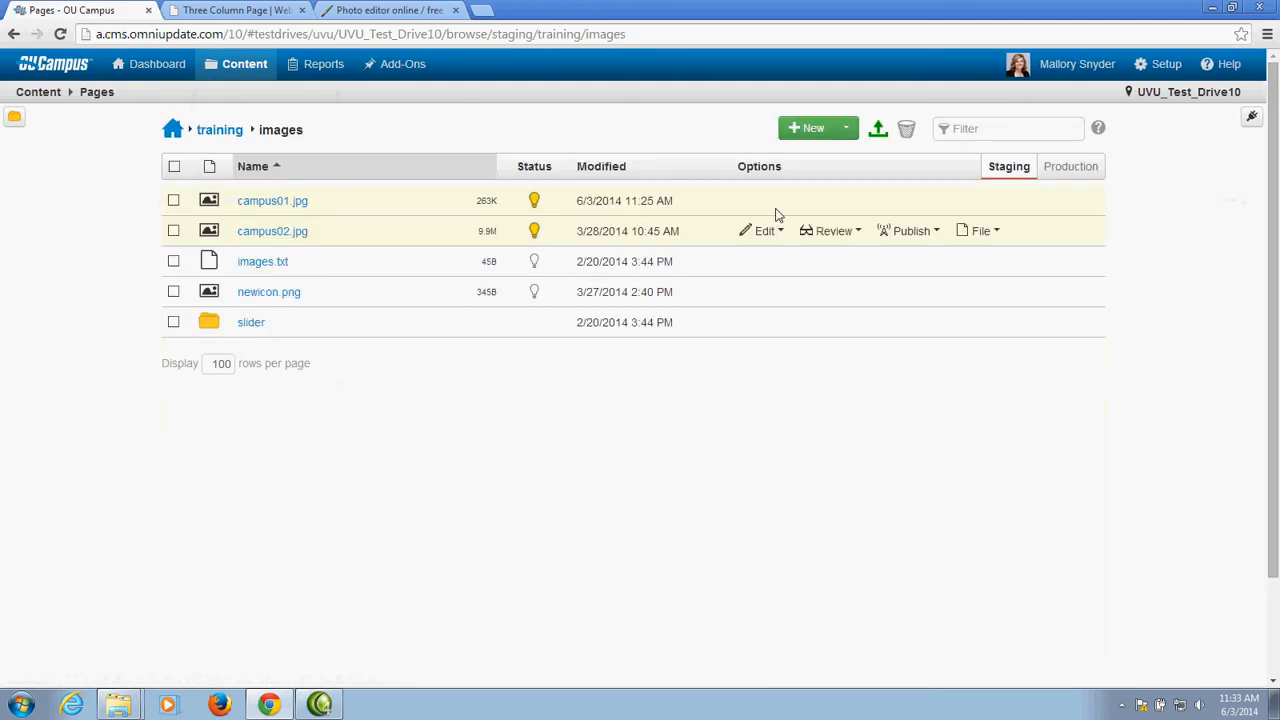
{"action": "left_click", "coordinate": [877, 132]}
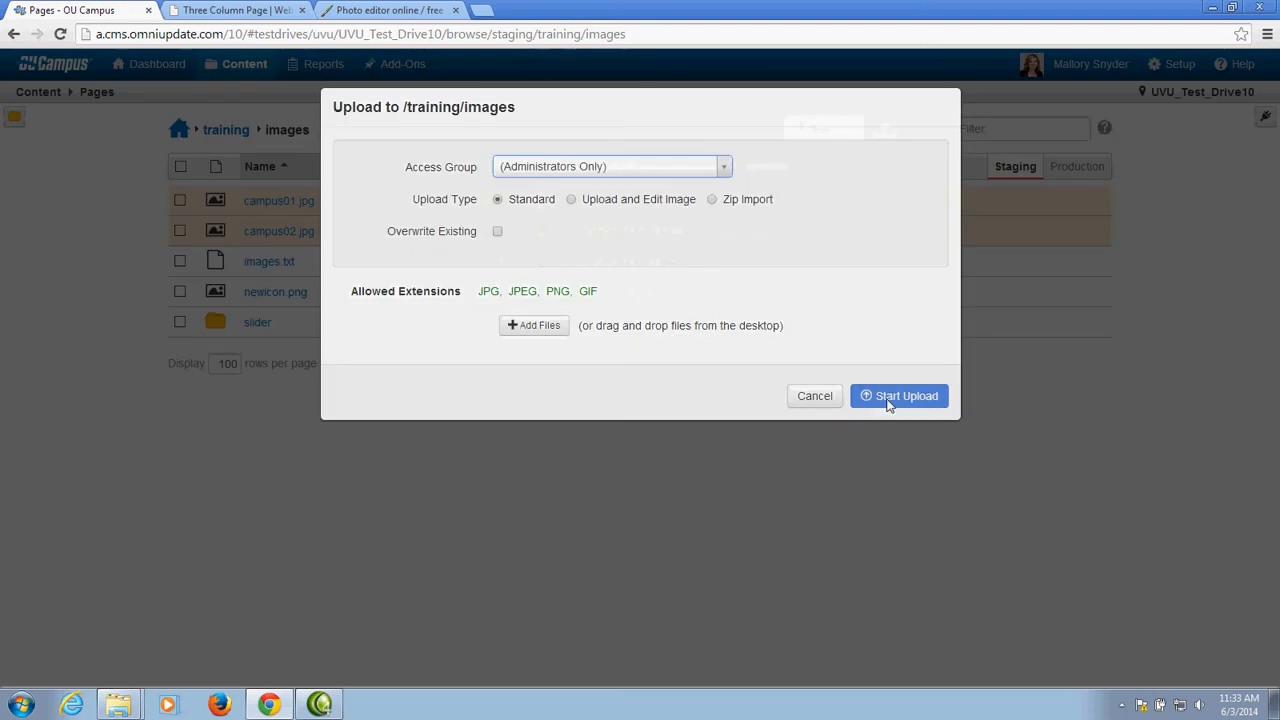
{"action": "left_click", "coordinate": [537, 325]}
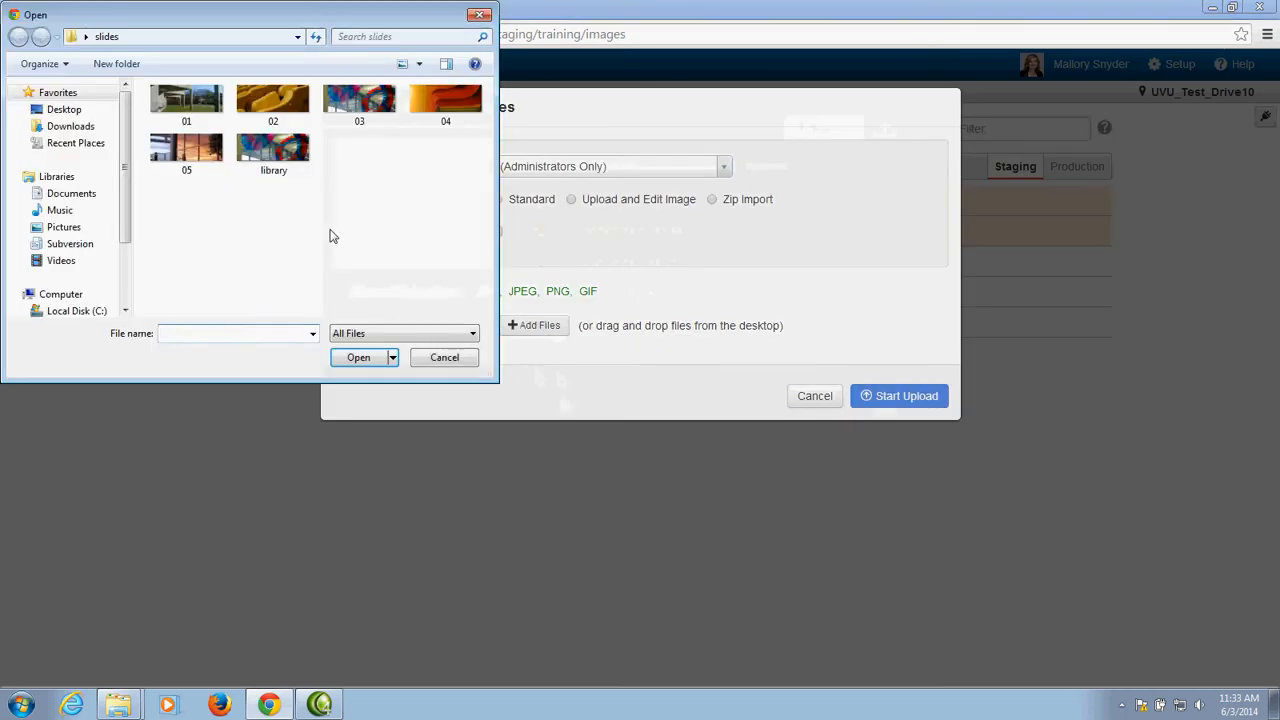
{"action": "left_click", "coordinate": [273, 150]}
{"action": "left_click", "coordinate": [360, 360]}
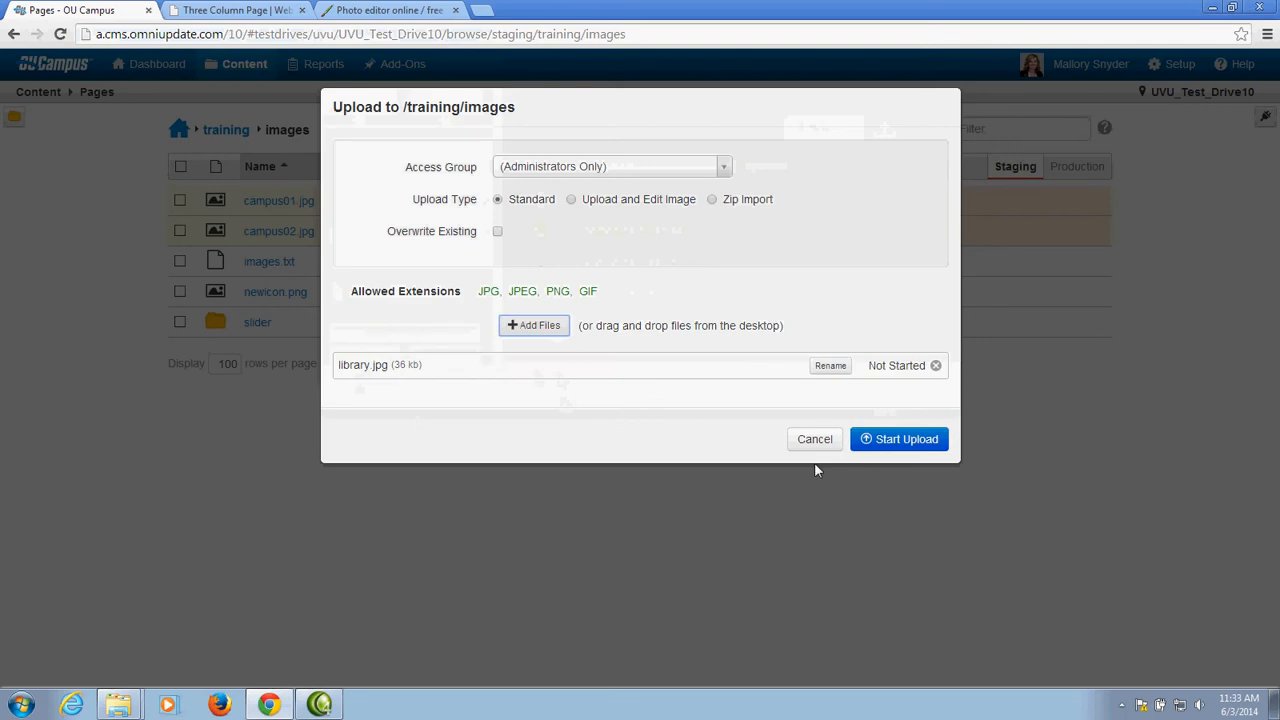
{"action": "left_click", "coordinate": [899, 439]}
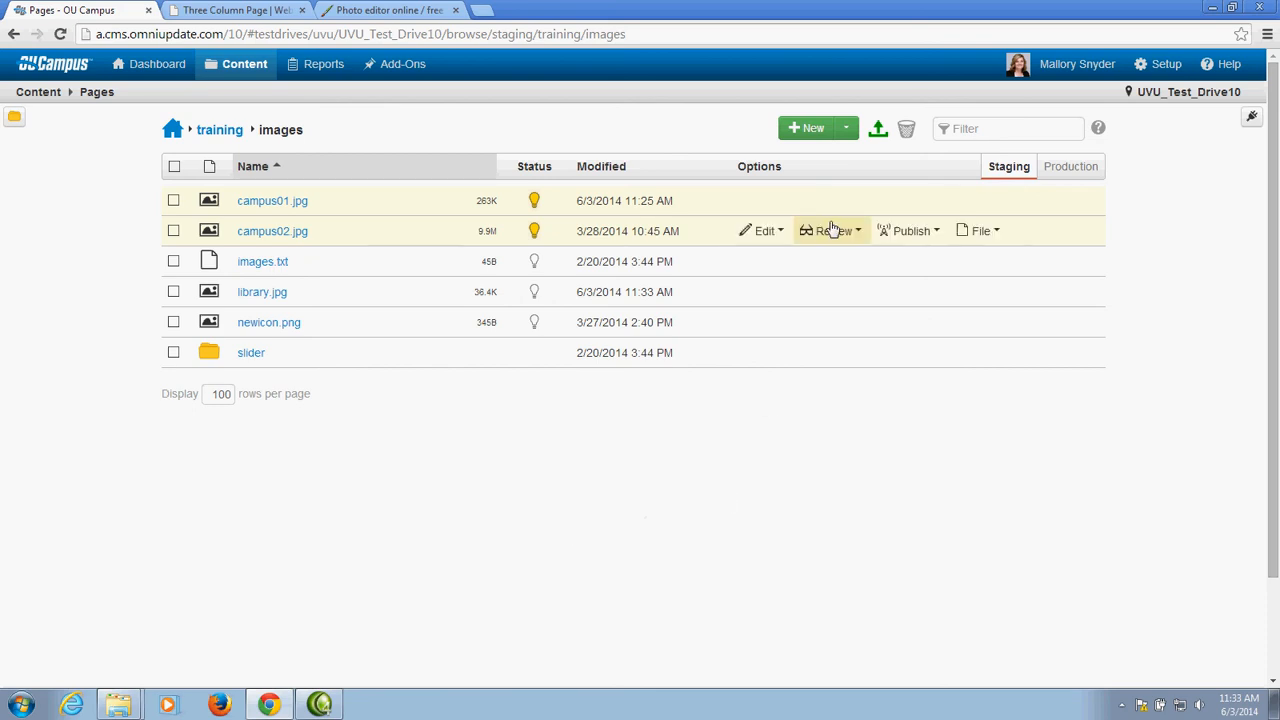
Step: Start a new upload to training/images with the Upload and Edit Image type, using image 04 from the slides folder
{"action": "left_click", "coordinate": [880, 131]}
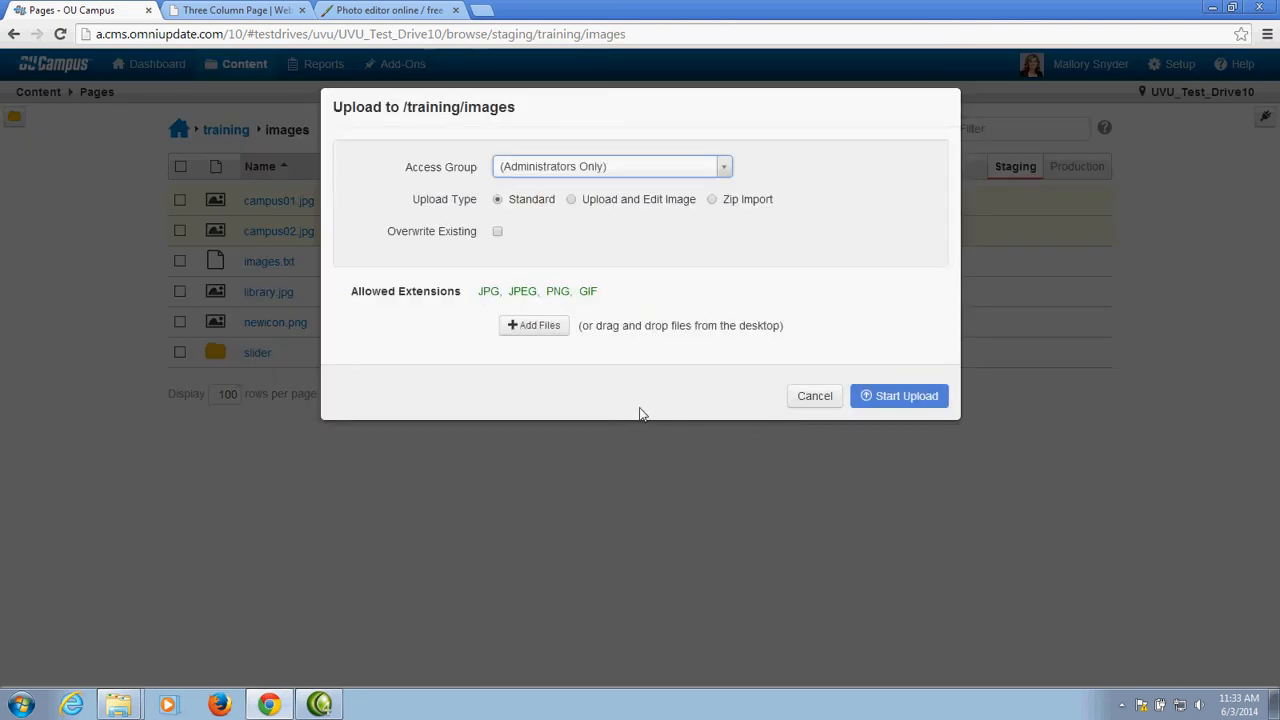
{"action": "left_click", "coordinate": [572, 200]}
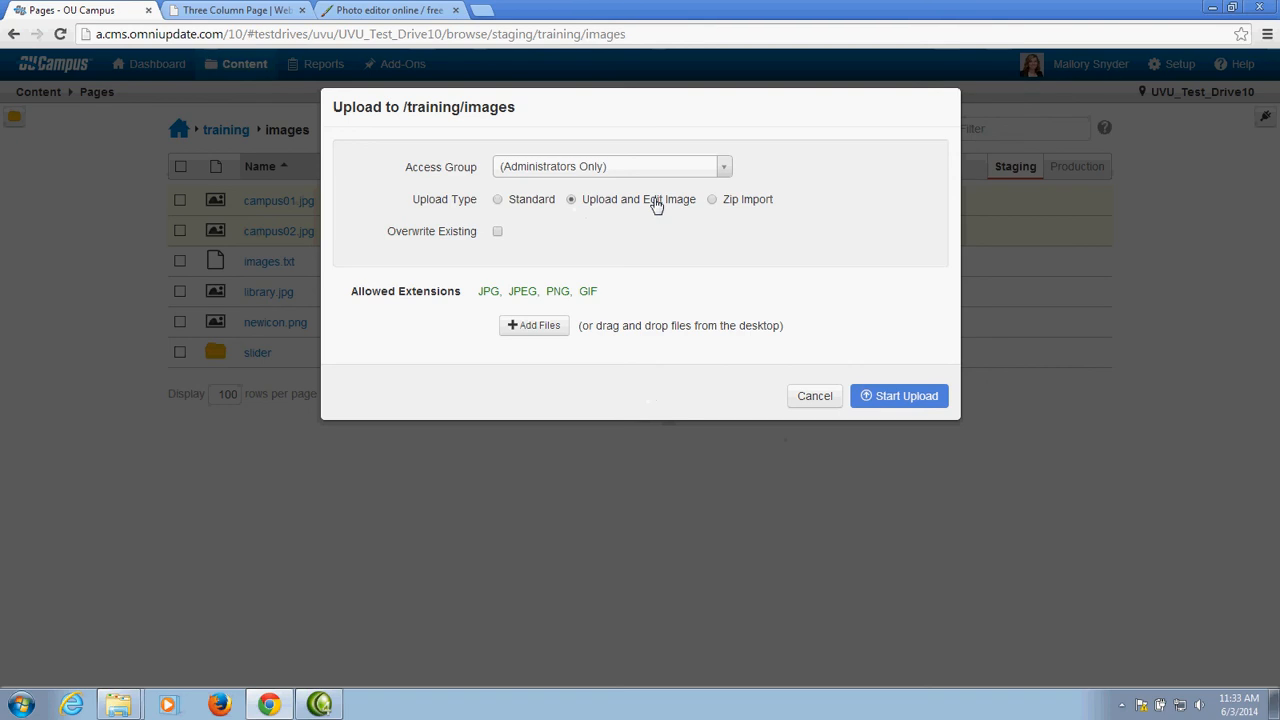
{"action": "left_click", "coordinate": [540, 330]}
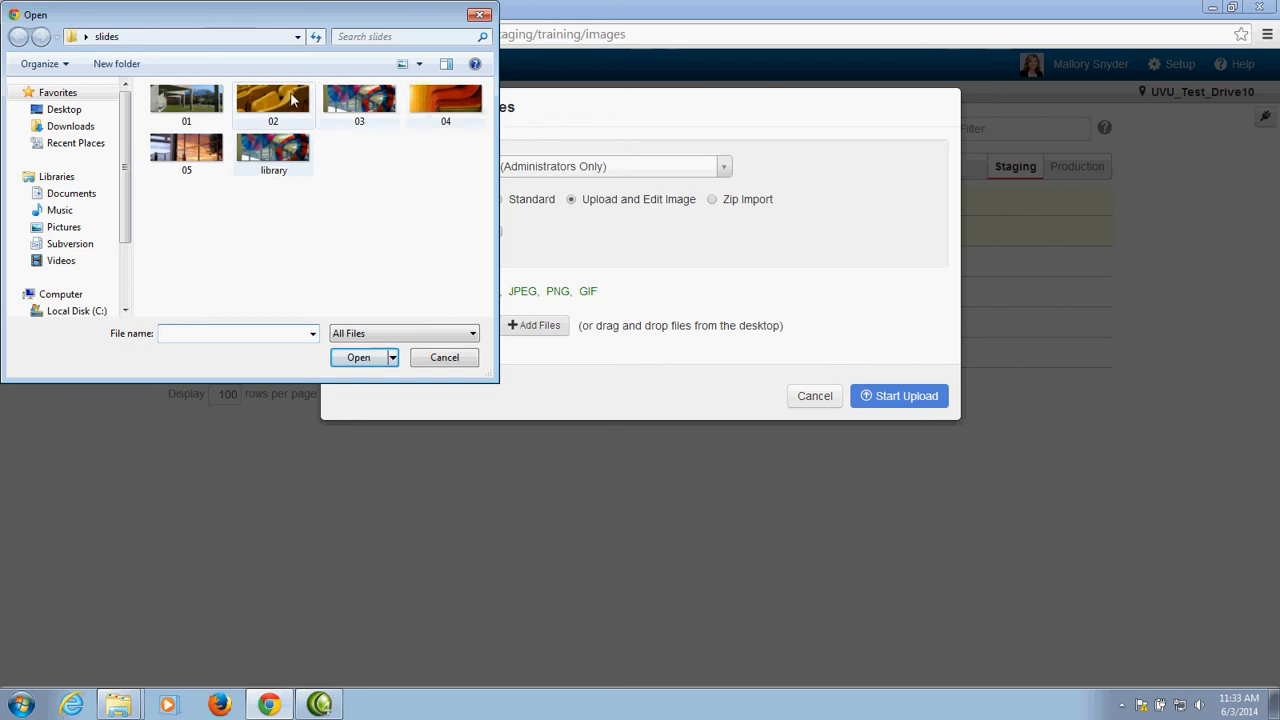
{"action": "left_click", "coordinate": [445, 100]}
{"action": "left_click", "coordinate": [358, 358]}
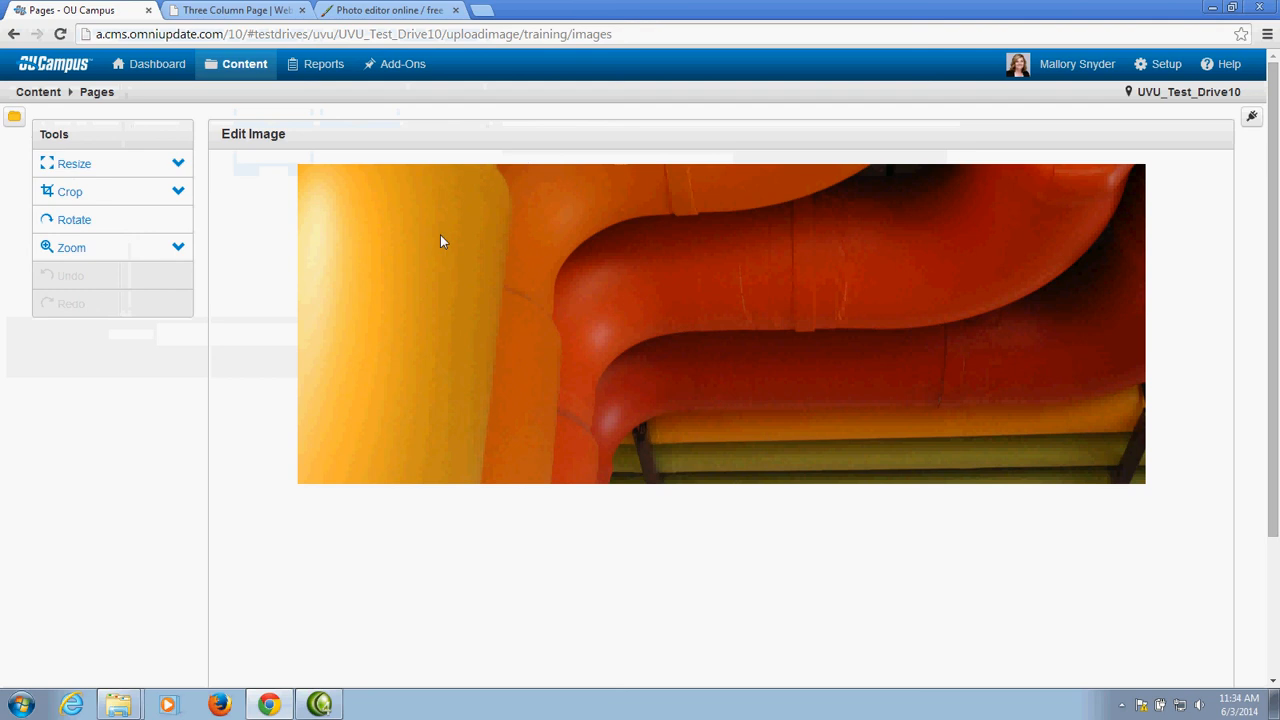
Step: Resize the image being edited to a width of 600 with its ratio preserved
{"action": "left_click", "coordinate": [177, 164]}
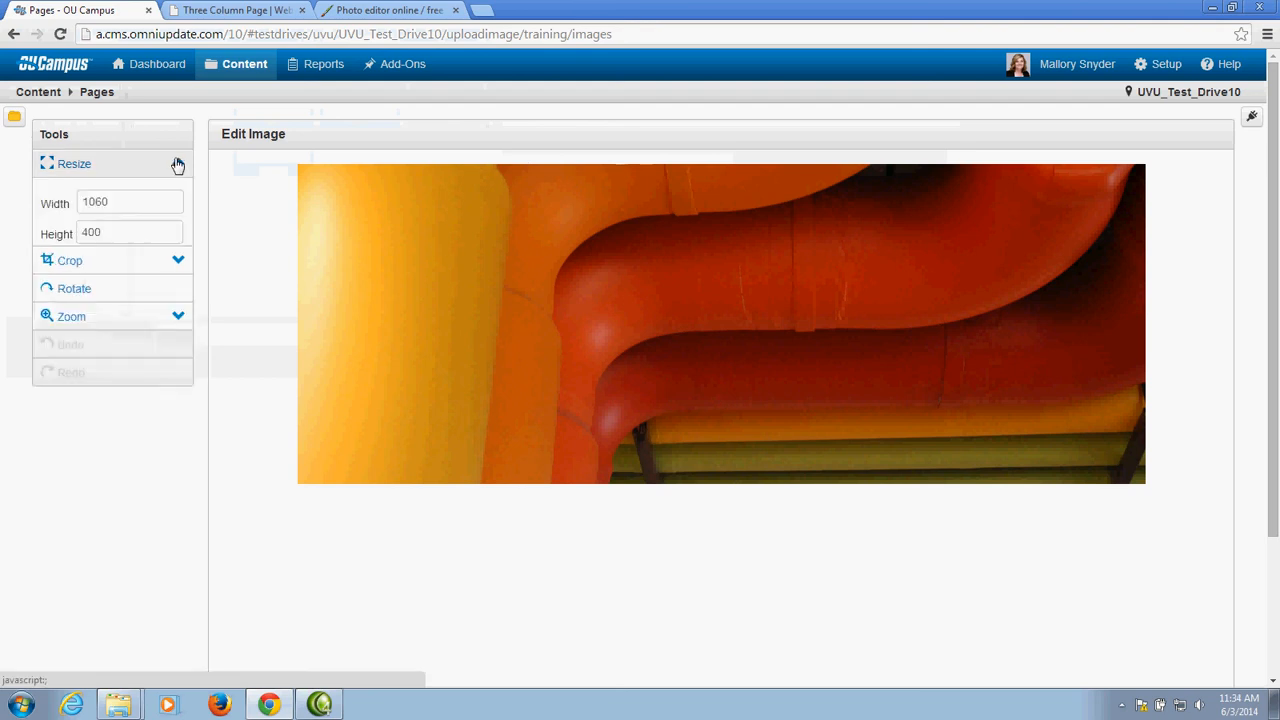
{"action": "left_click_drag", "start_coordinate": [114, 206], "coordinate": [80, 205]}
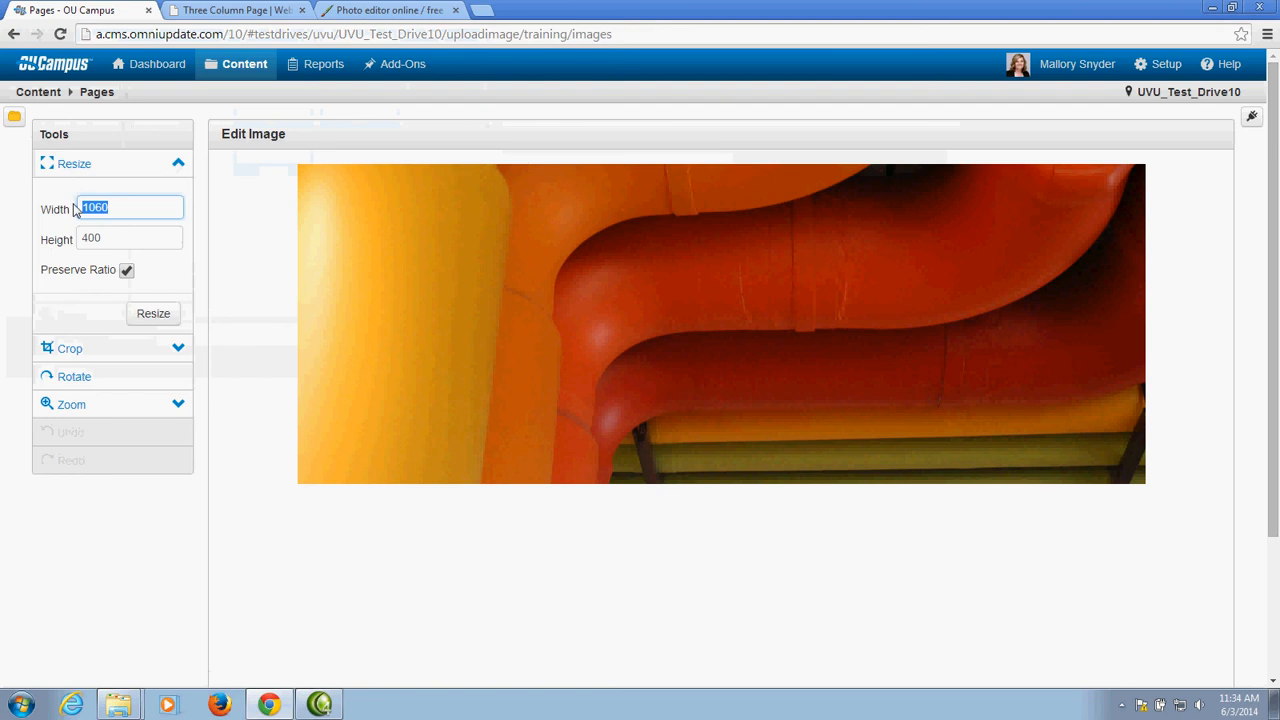
{"action": "type", "text": "600"}
{"action": "left_click", "coordinate": [158, 246]}
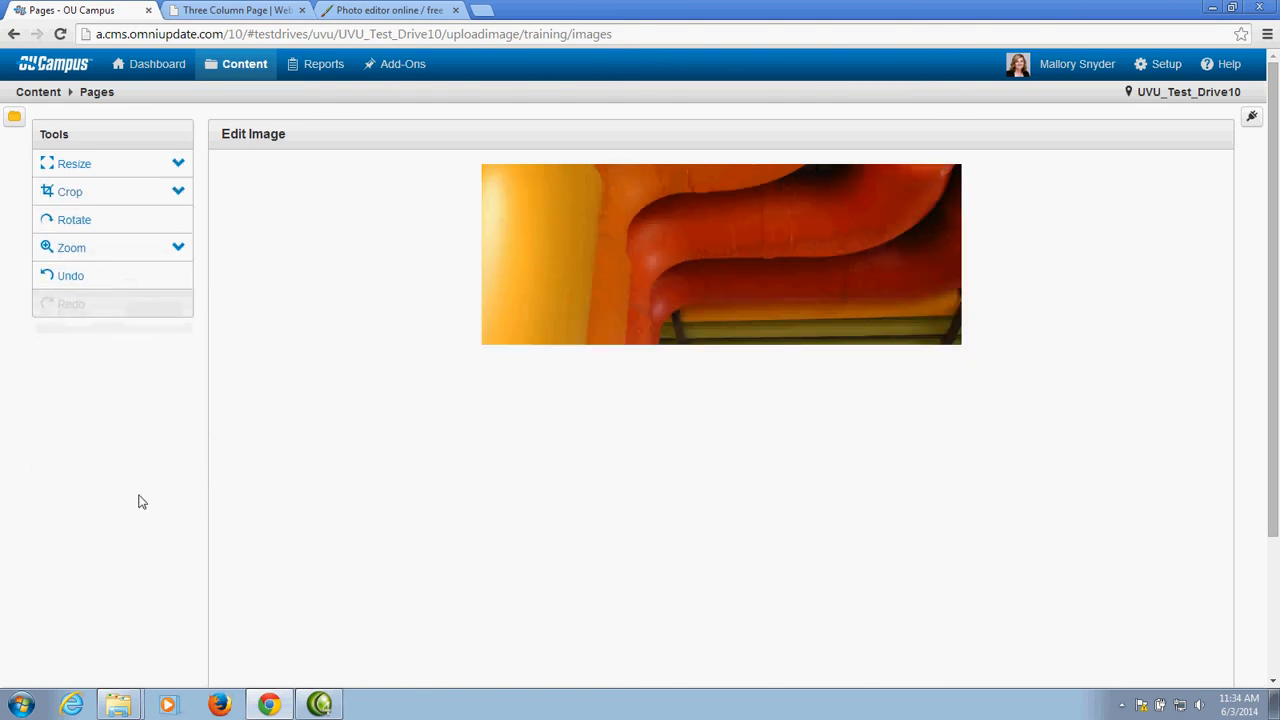
{"action": "left_click_drag", "start_coordinate": [1276, 498], "coordinate": [1278, 632]}
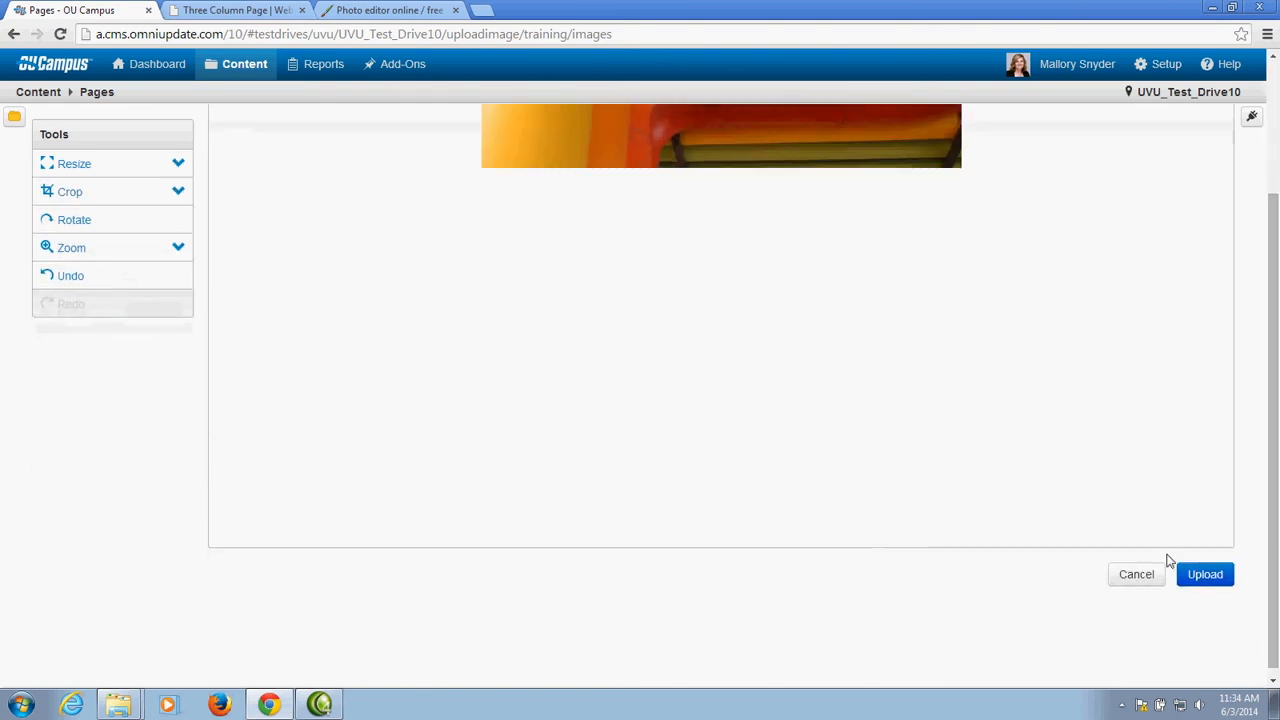
{"action": "left_click", "coordinate": [1219, 578]}
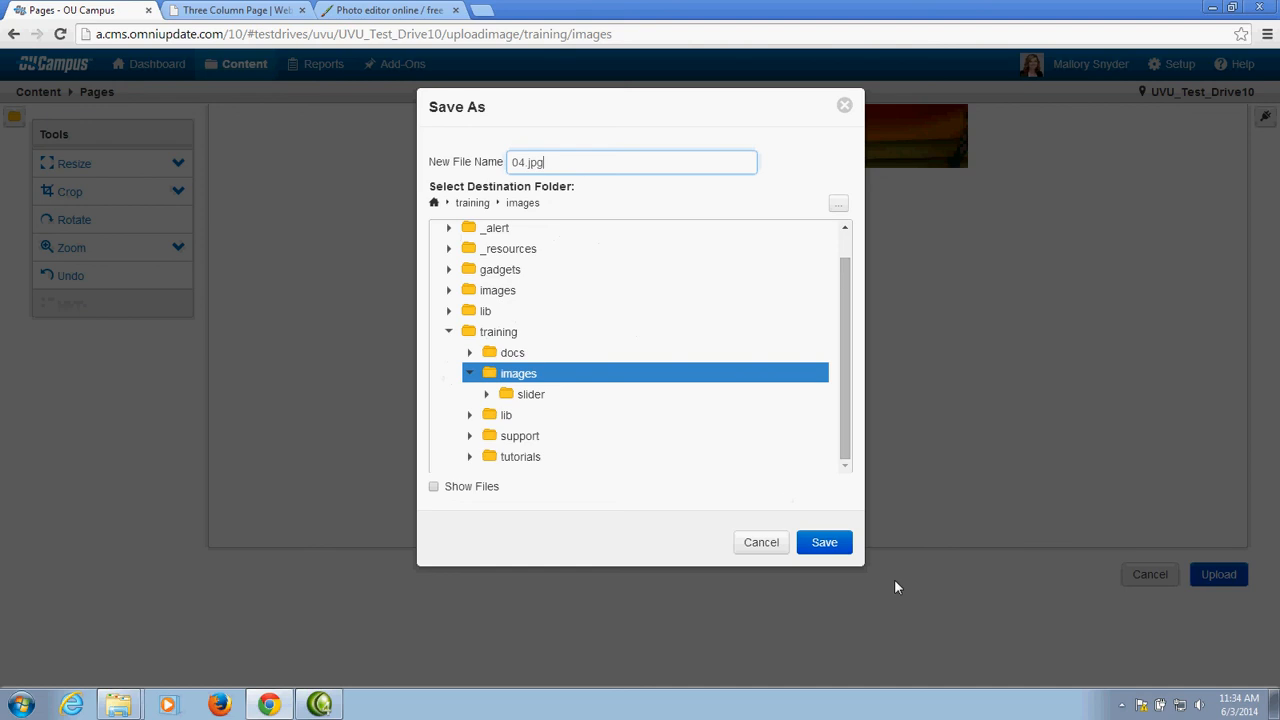
{"action": "left_click", "coordinate": [760, 545]}
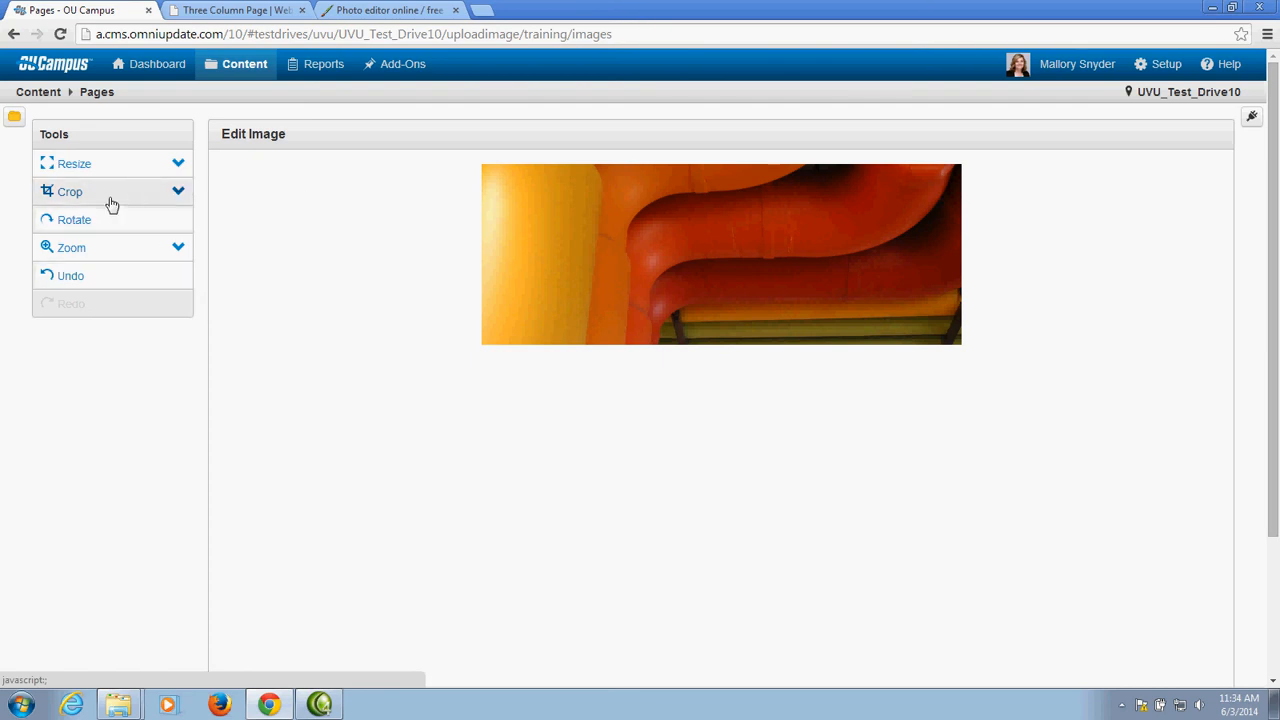
Step: Undo the resize and mark out a custom crop area of about 449 by 400 pixels on the yellow and orange pipes
{"action": "left_click", "coordinate": [91, 277]}
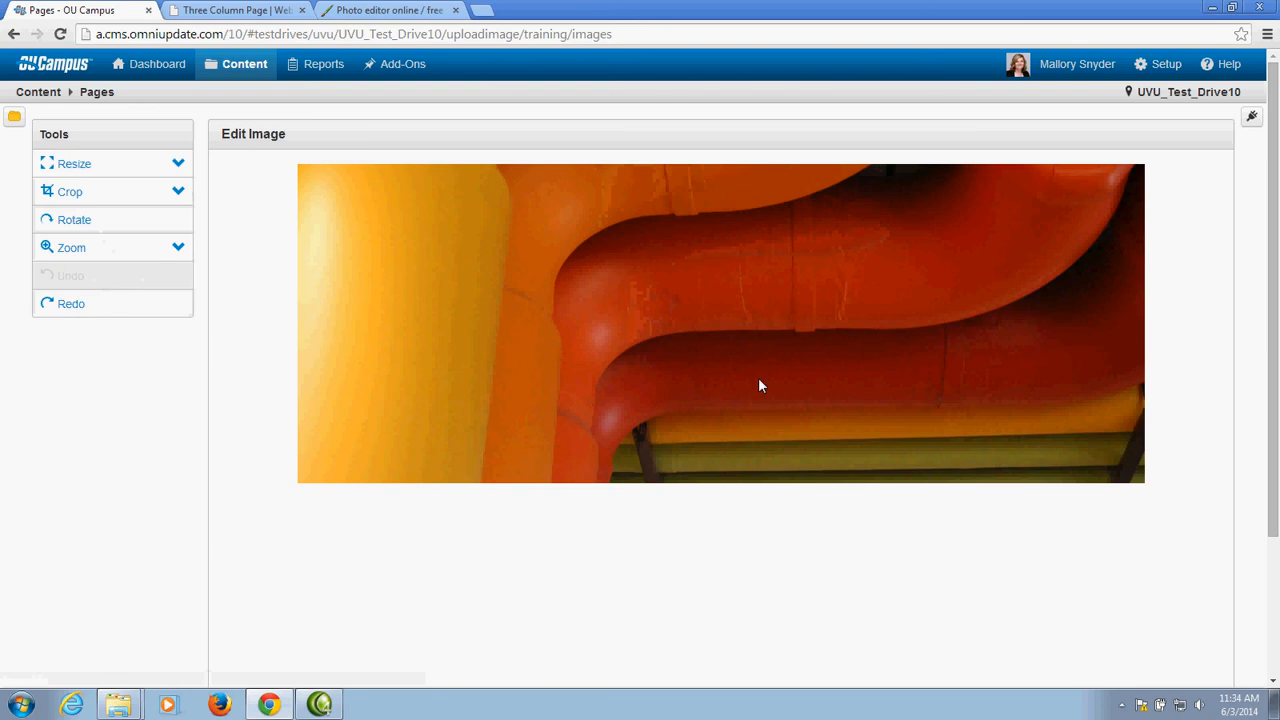
{"action": "left_click", "coordinate": [177, 192]}
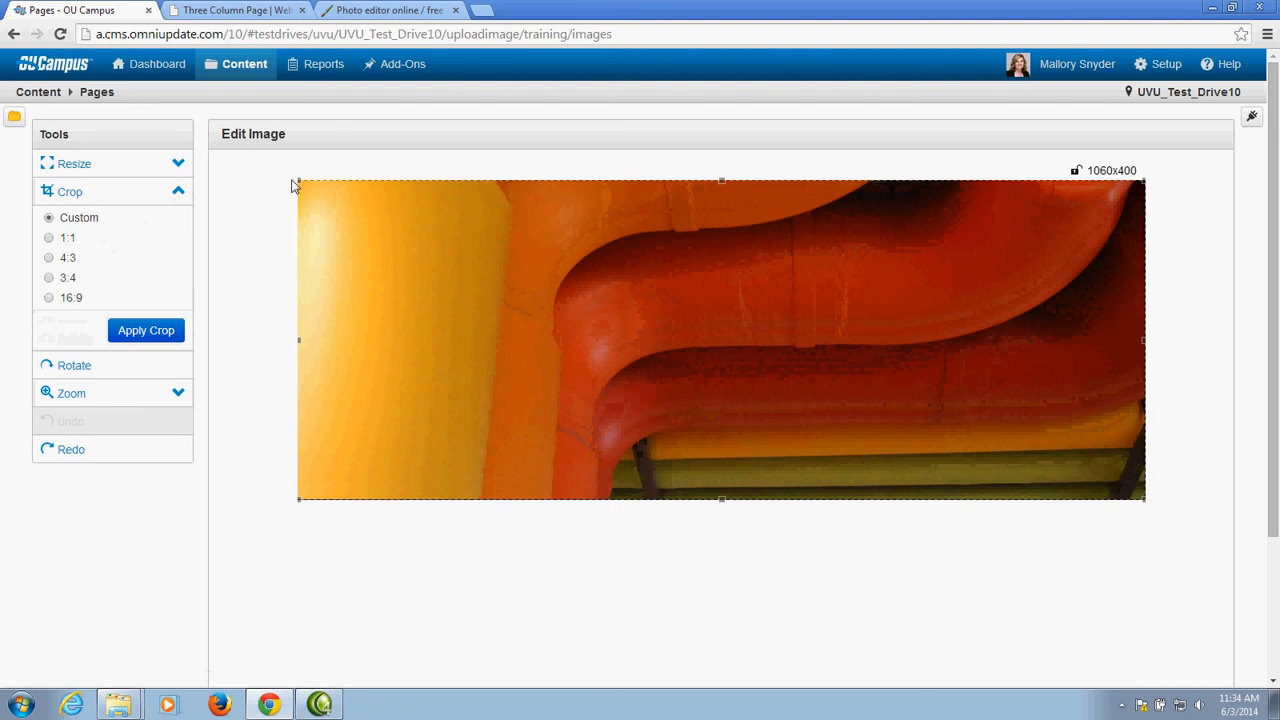
{"action": "left_click_drag", "start_coordinate": [297, 181], "coordinate": [786, 180]}
{"action": "left_click_drag", "start_coordinate": [977, 317], "coordinate": [557, 310]}
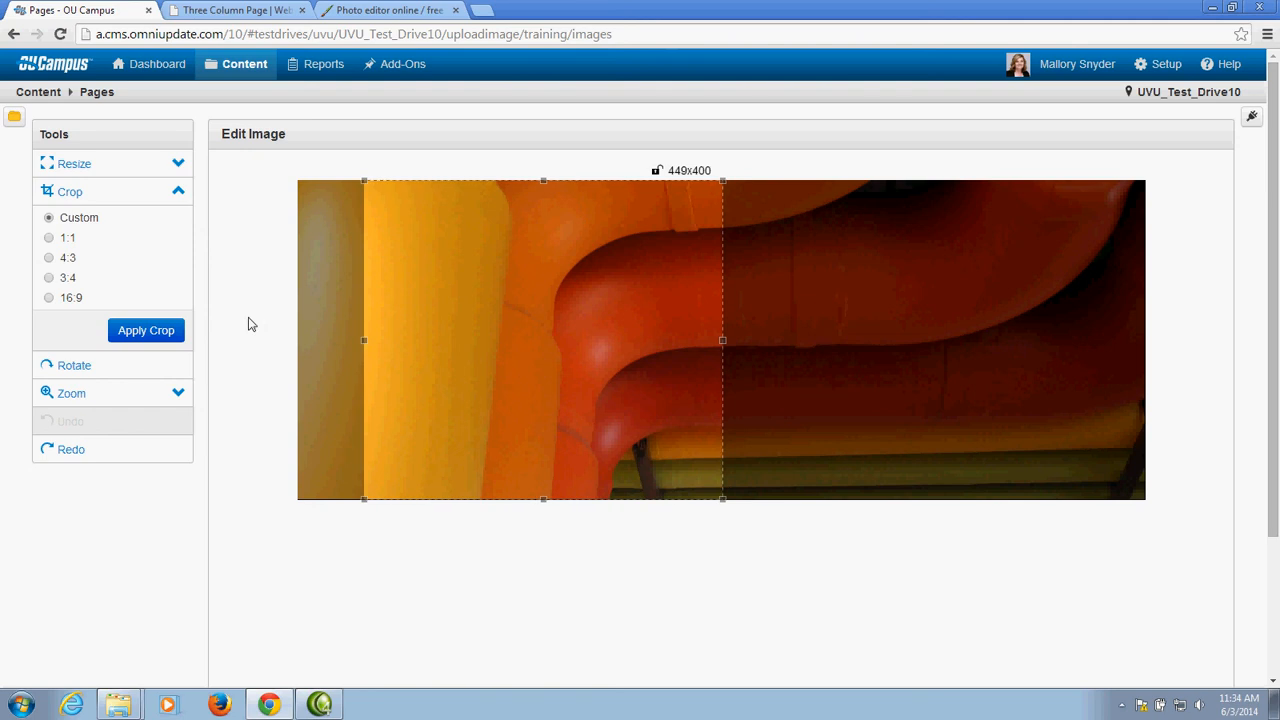
Step: Try the 1:1, 4:3 and 3:4 crop ratios, and crop the image with the 16:9 ratio
{"action": "left_click", "coordinate": [50, 240]}
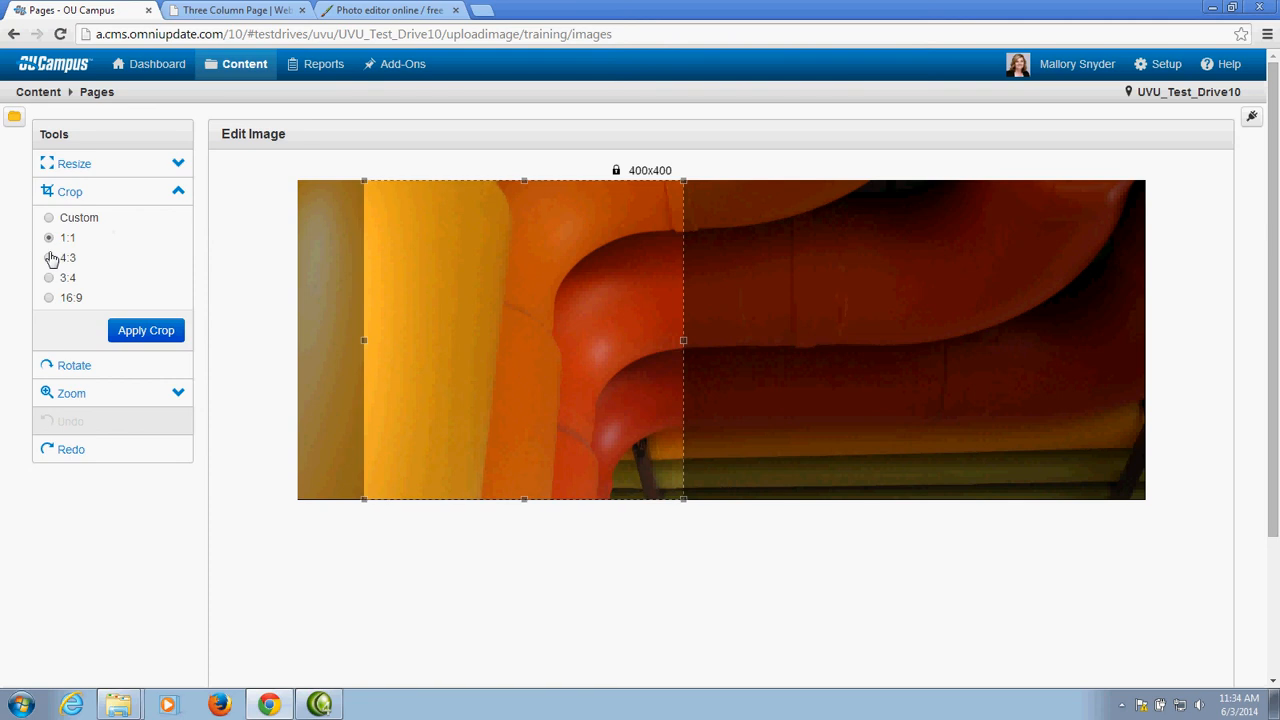
{"action": "left_click", "coordinate": [51, 259]}
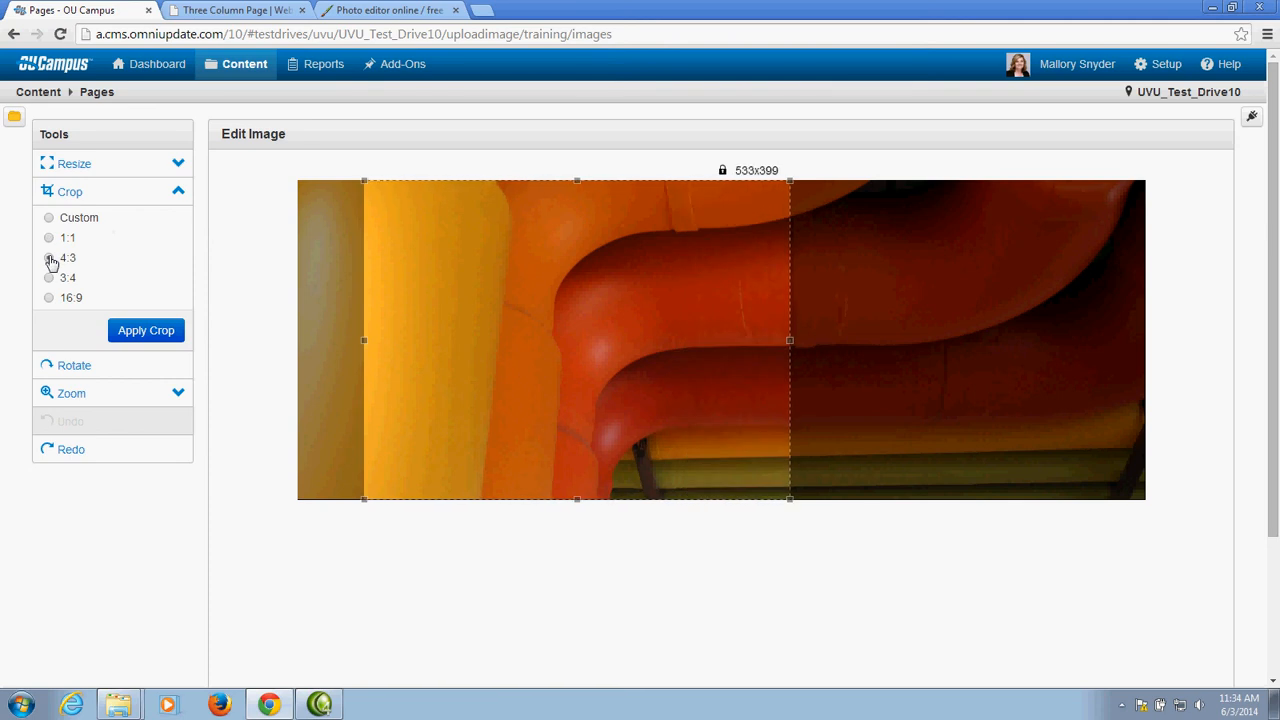
{"action": "left_click", "coordinate": [49, 279]}
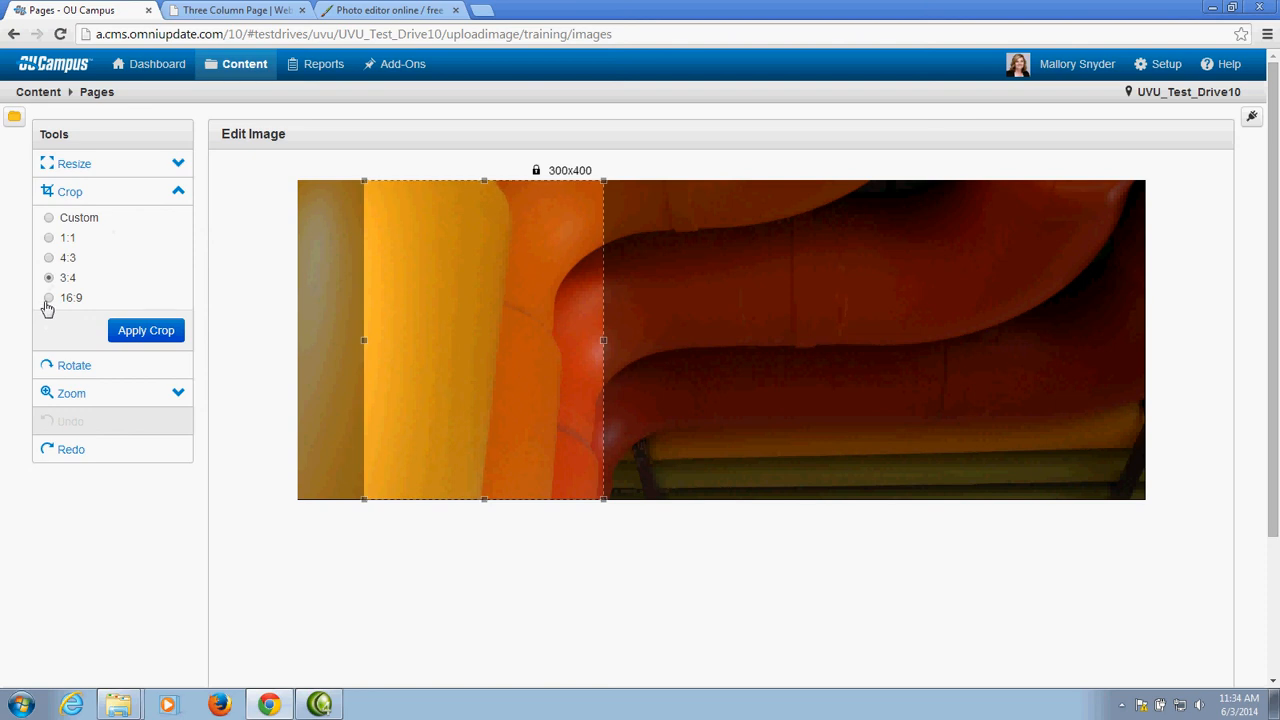
{"action": "left_click", "coordinate": [48, 300]}
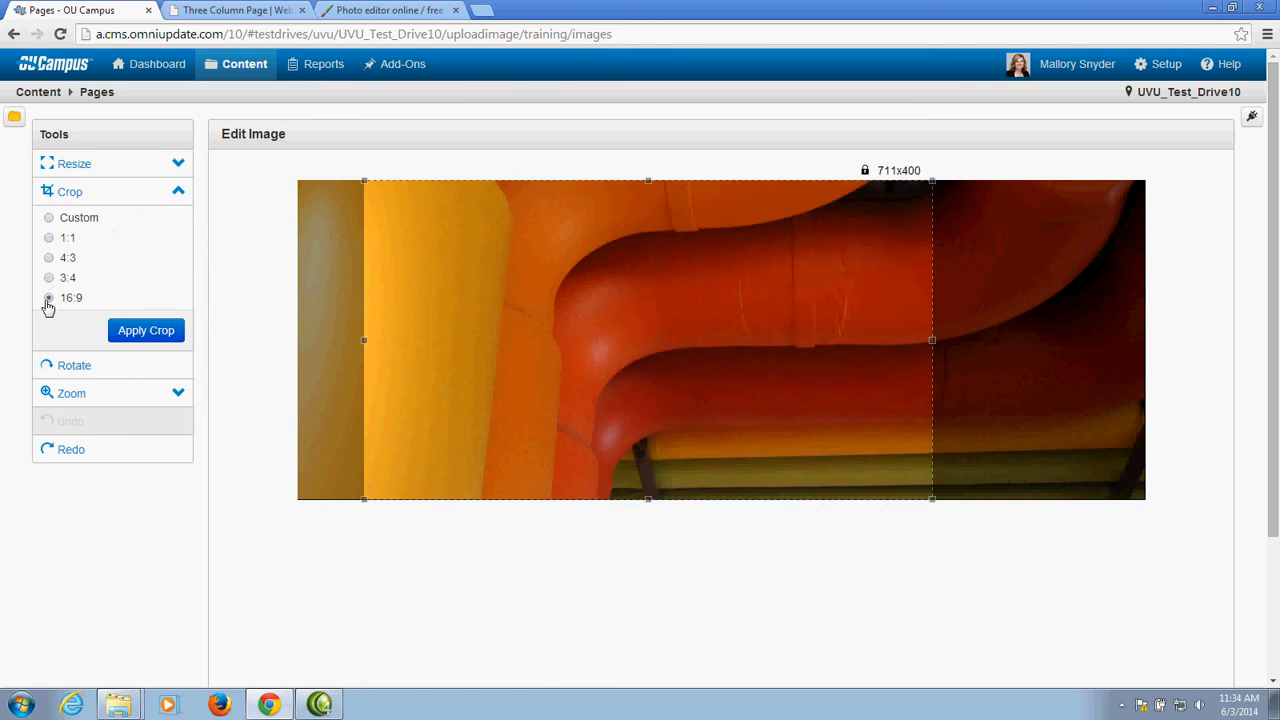
{"action": "mouse_move", "coordinate": [735, 437]}
{"action": "left_mouse_down"}
{"action": "mouse_move", "coordinate": [891, 446]}
{"action": "mouse_move", "coordinate": [737, 440]}
{"action": "left_mouse_up"}
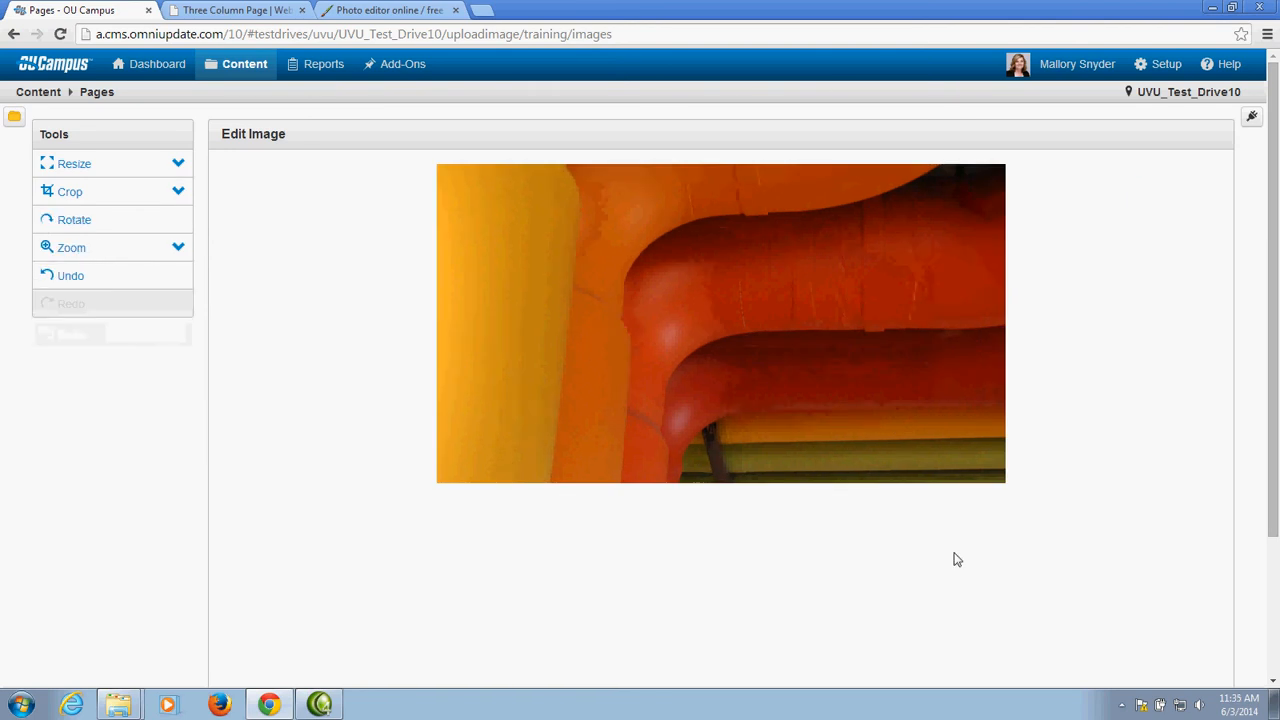
Step: Upload the cropped image to the training/images folder as 04.jpg
{"action": "scroll", "coordinate": [1000, 560], "scroll_direction": "down", "scroll_amount": 2}
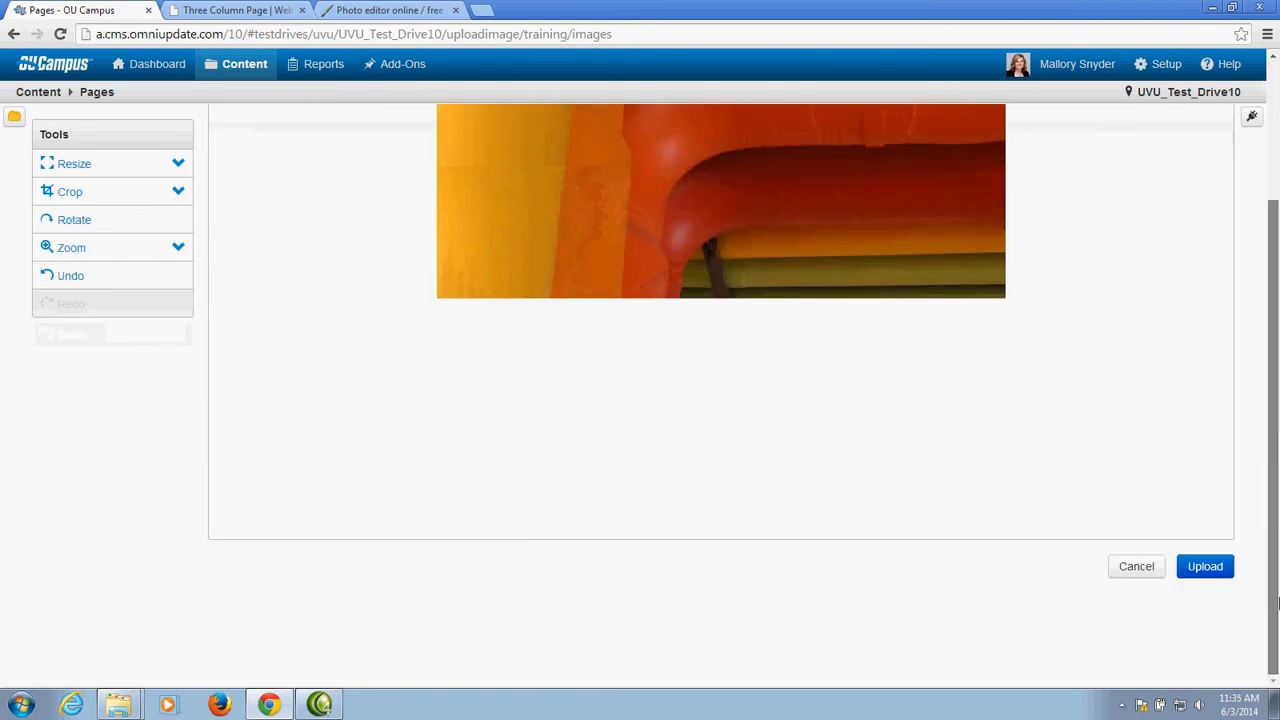
{"action": "left_click", "coordinate": [1207, 567]}
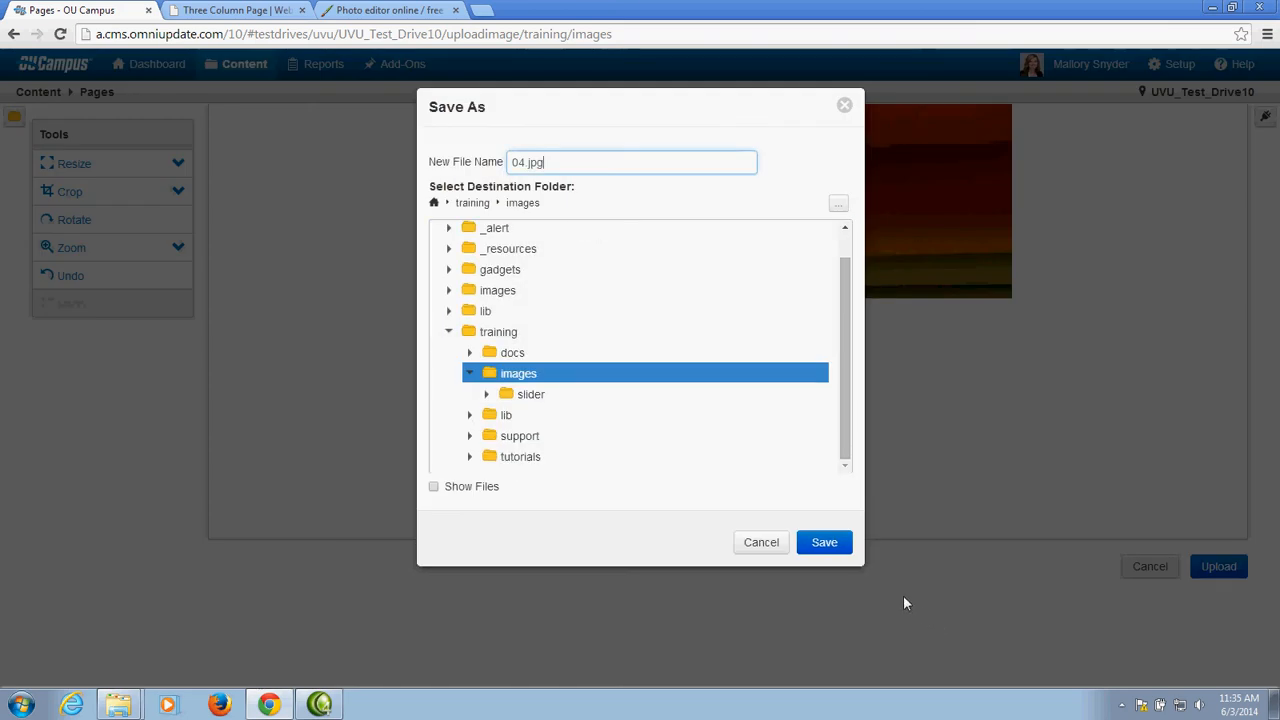
{"action": "left_click", "coordinate": [826, 543]}
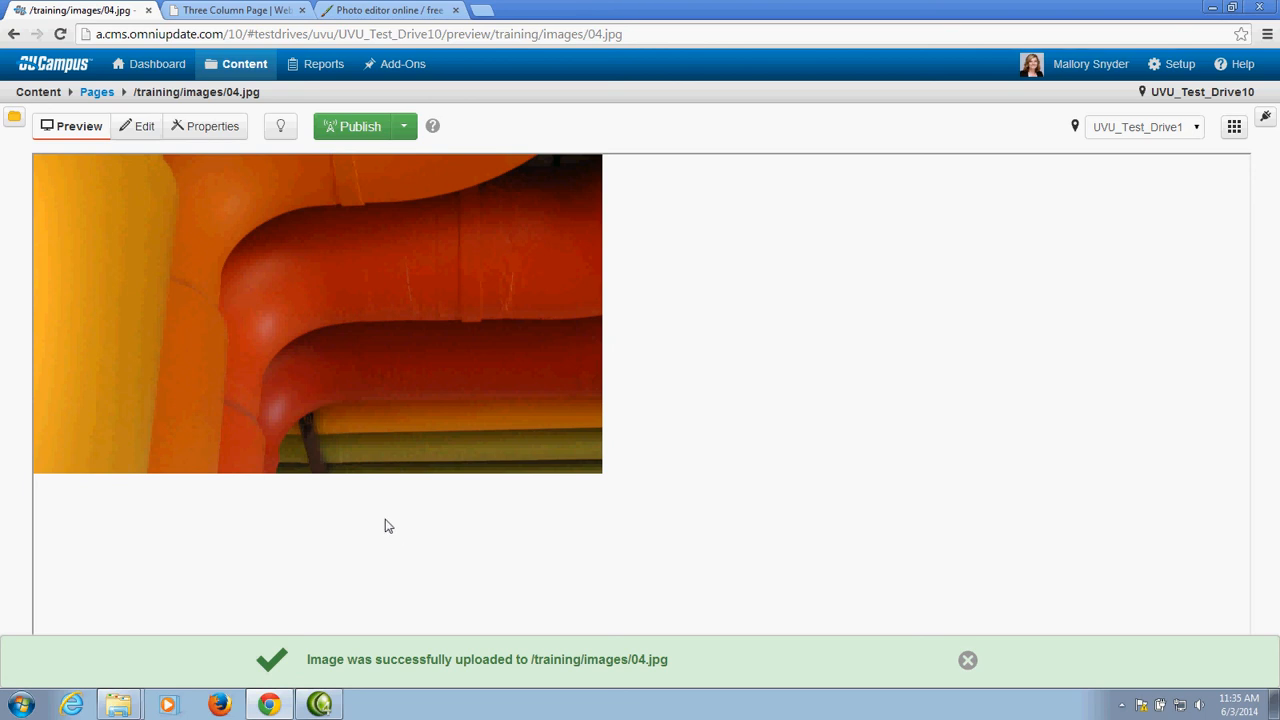
Step: Return to the training/images page list and open campus01.jpg in the image editor
{"action": "mouse_move", "coordinate": [251, 68]}
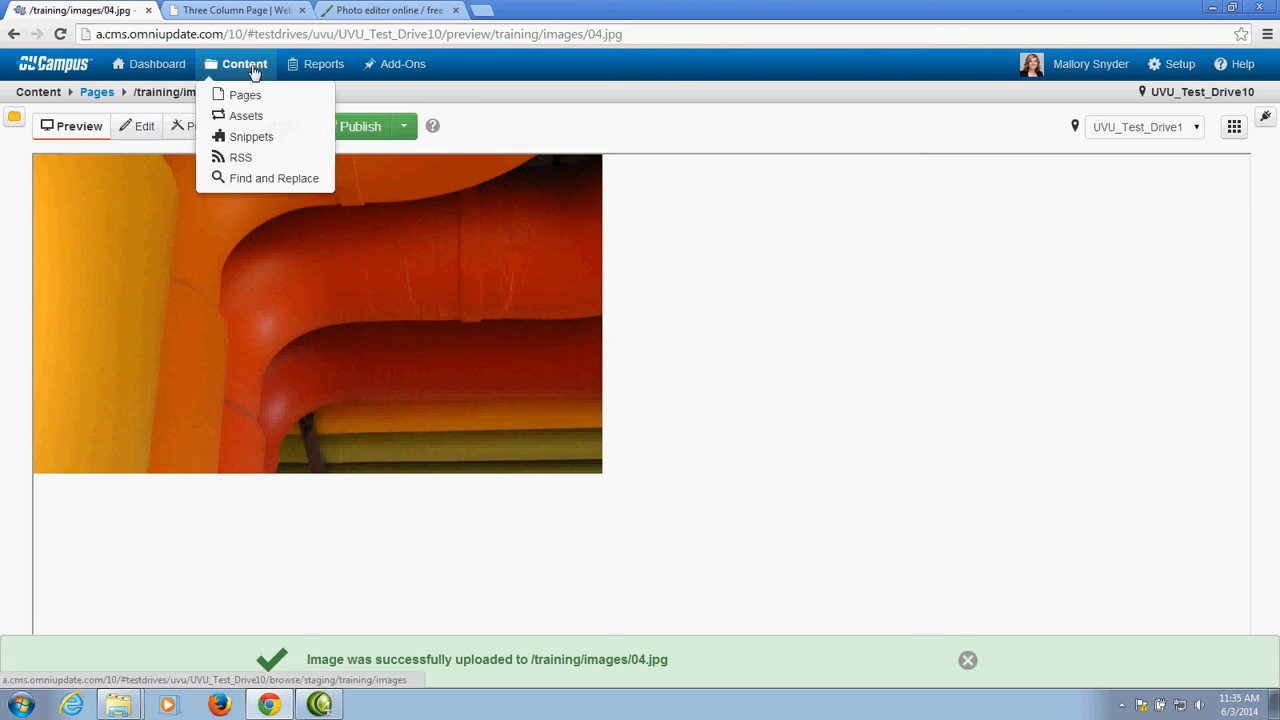
{"action": "left_click", "coordinate": [253, 103]}
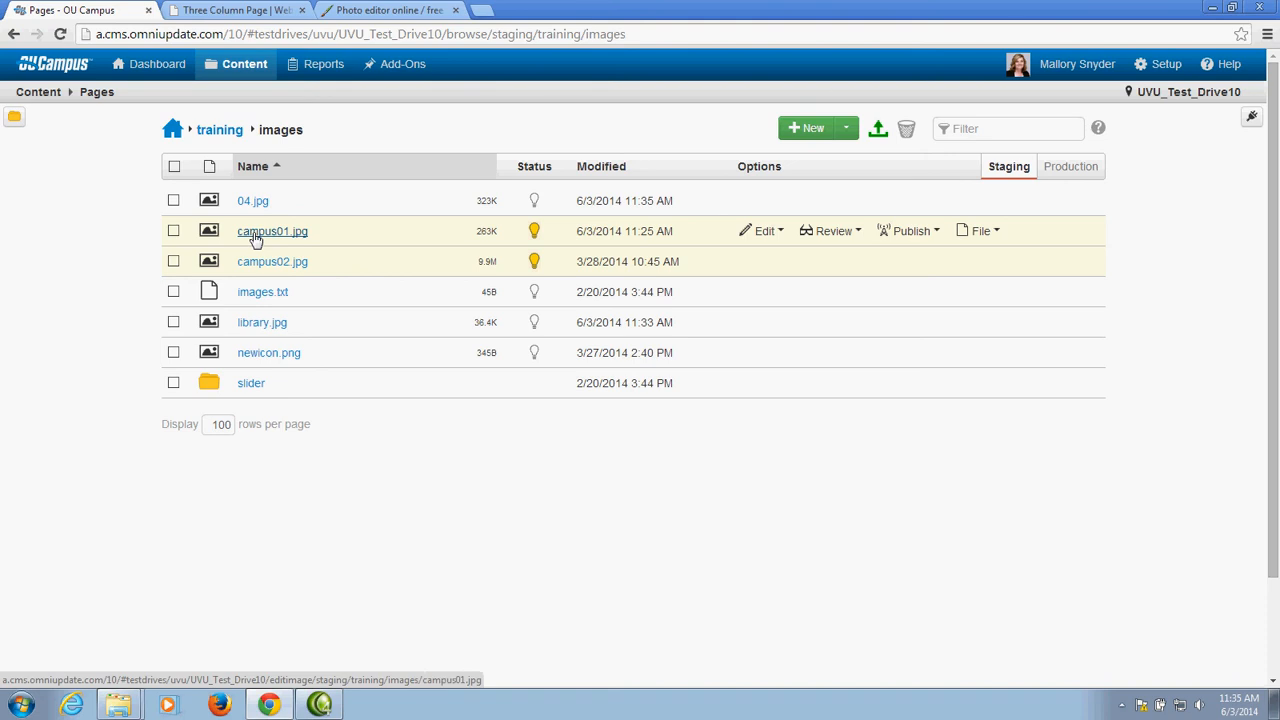
{"action": "left_click", "coordinate": [772, 236]}
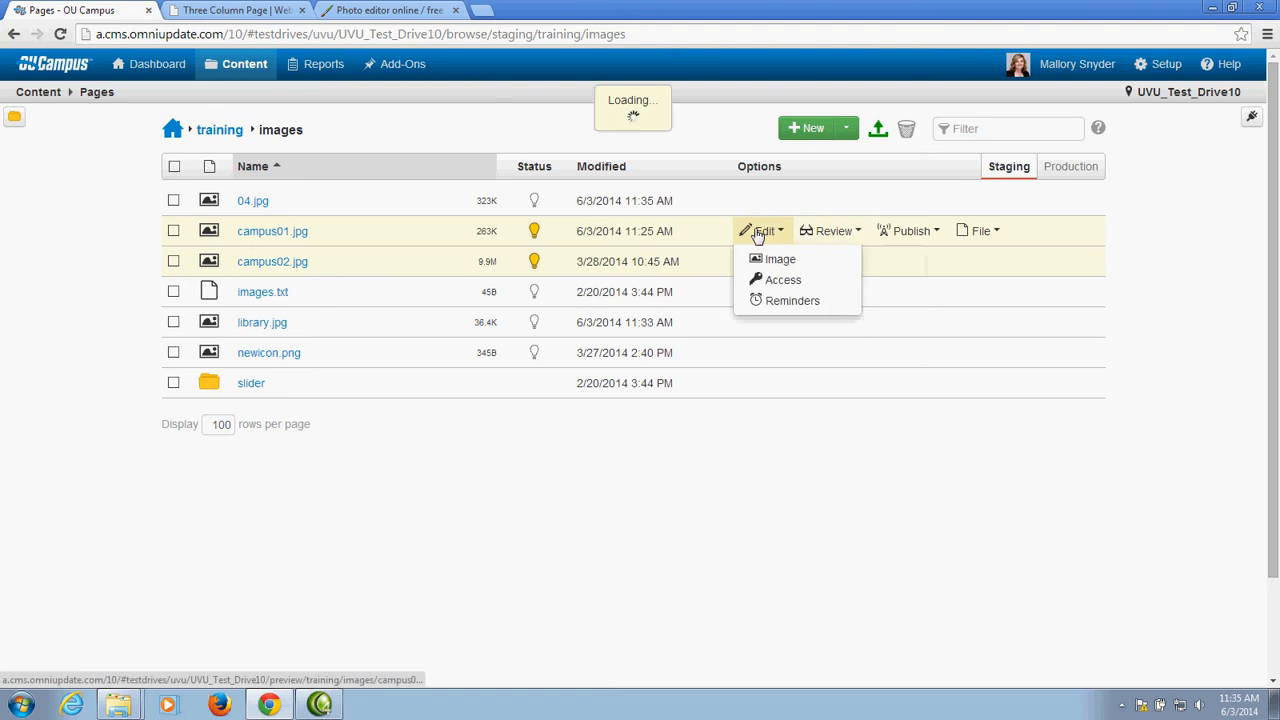
{"action": "left_click", "coordinate": [762, 259]}
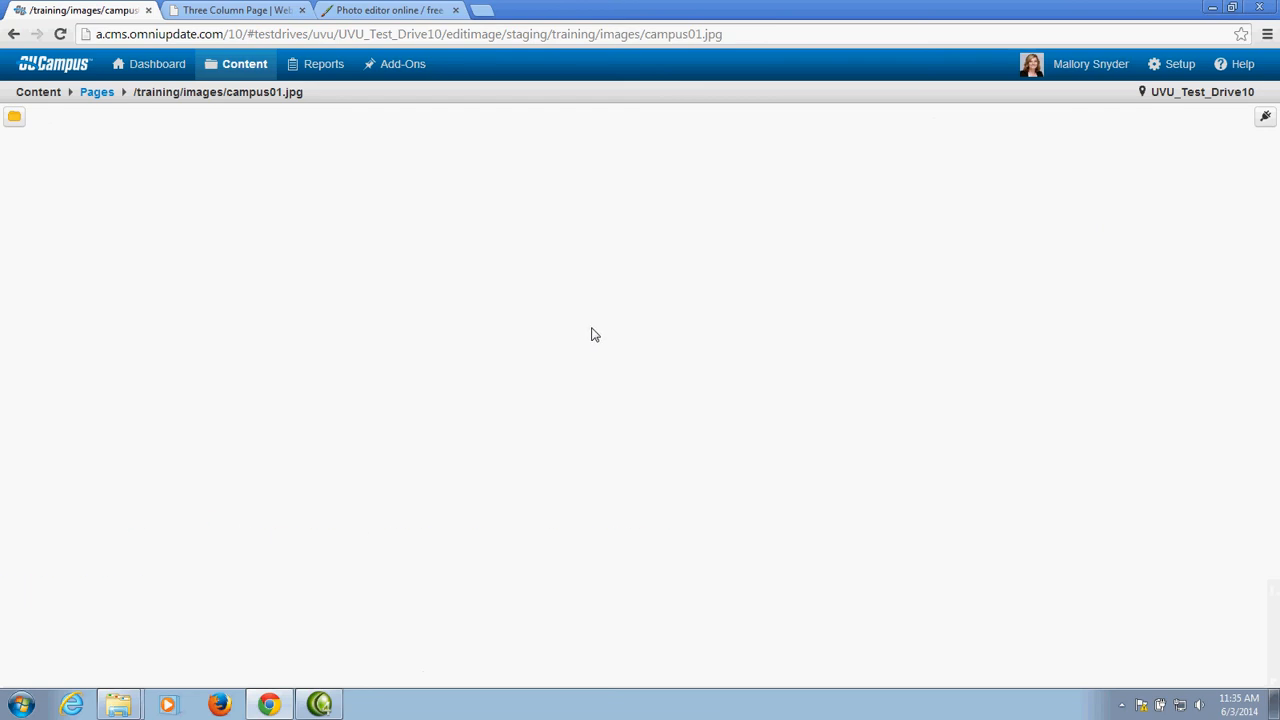
{"action": "left_click", "coordinate": [14, 117]}
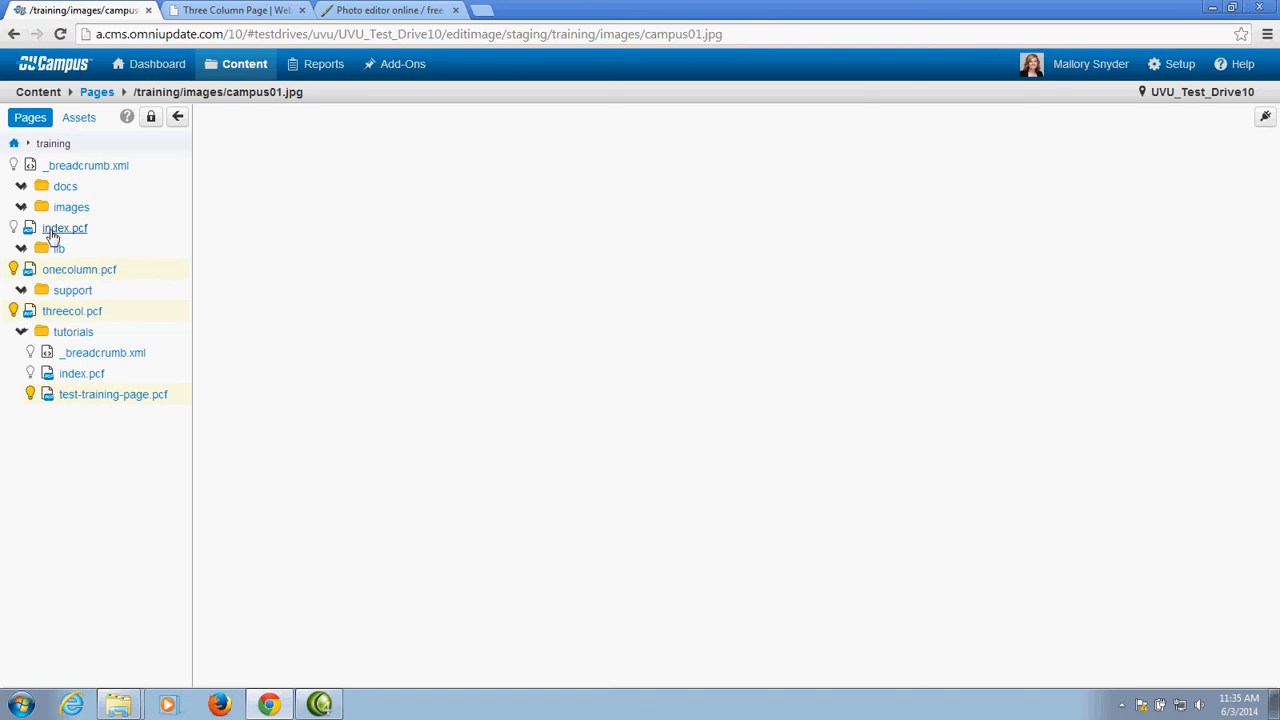
{"action": "left_click", "coordinate": [179, 117]}
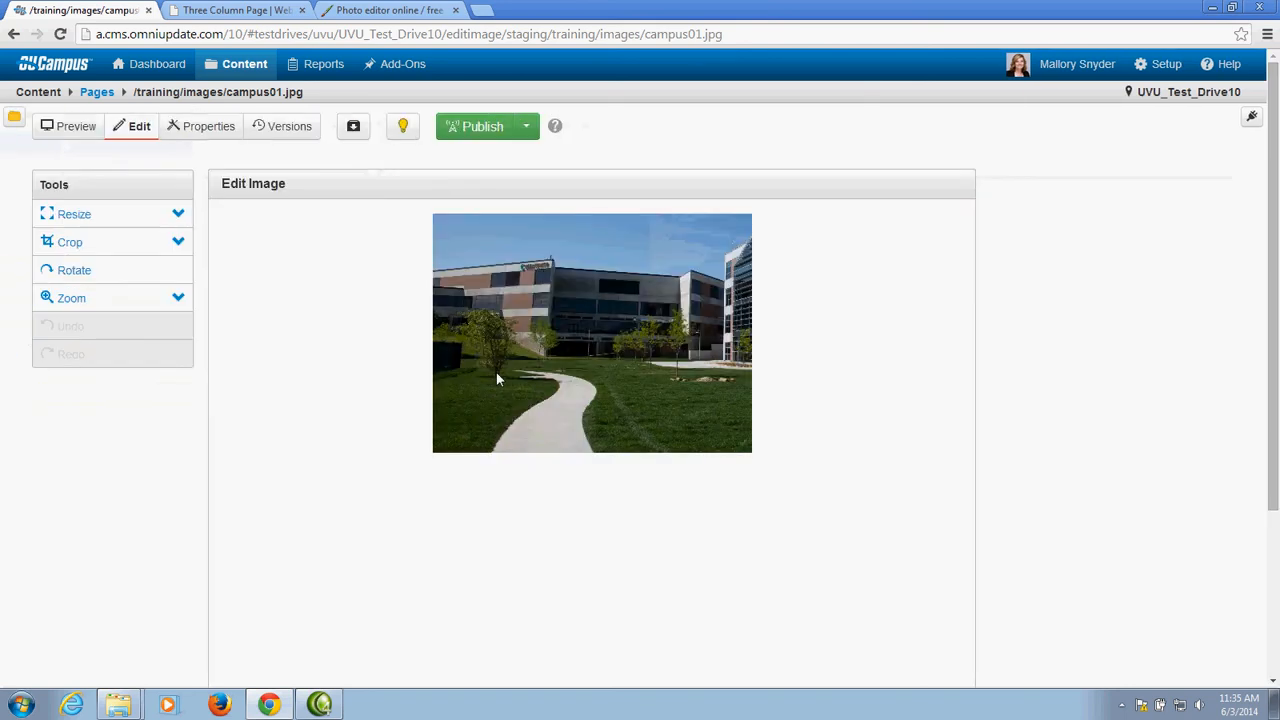
Step: Examine the resize settings and the saving options available for campus01.jpg
{"action": "left_click", "coordinate": [157, 216]}
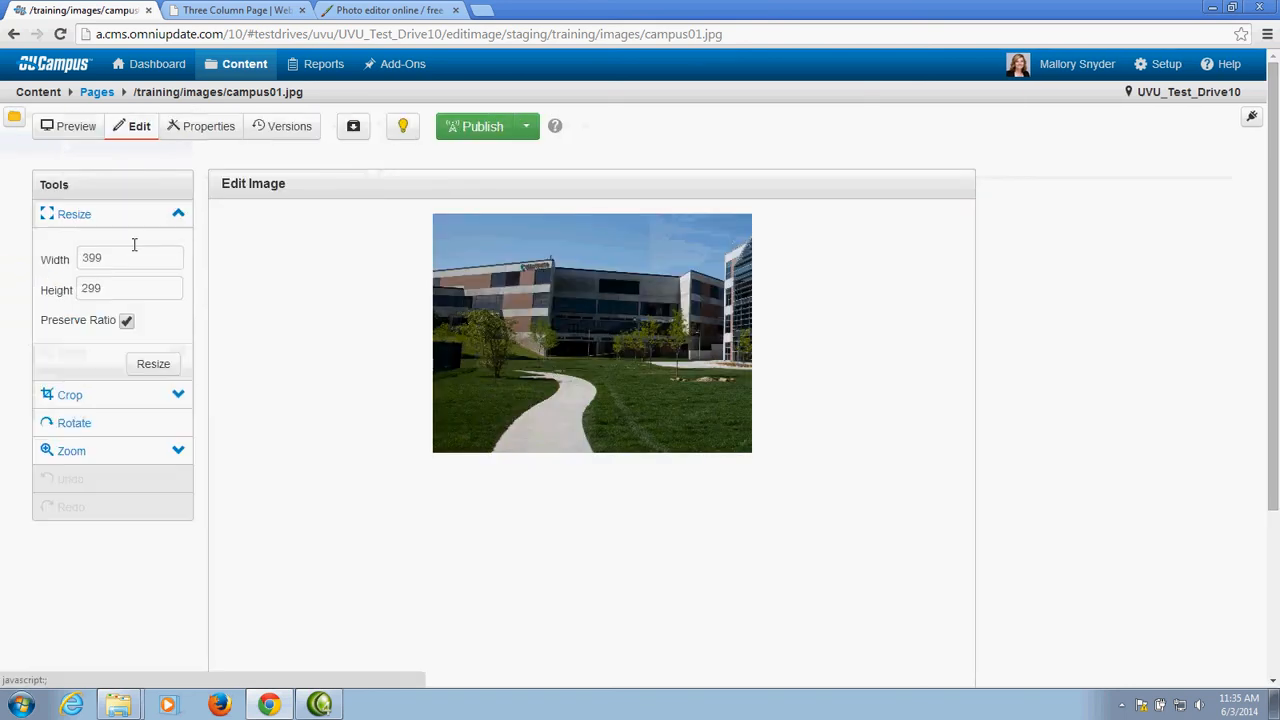
{"action": "left_click", "coordinate": [184, 221]}
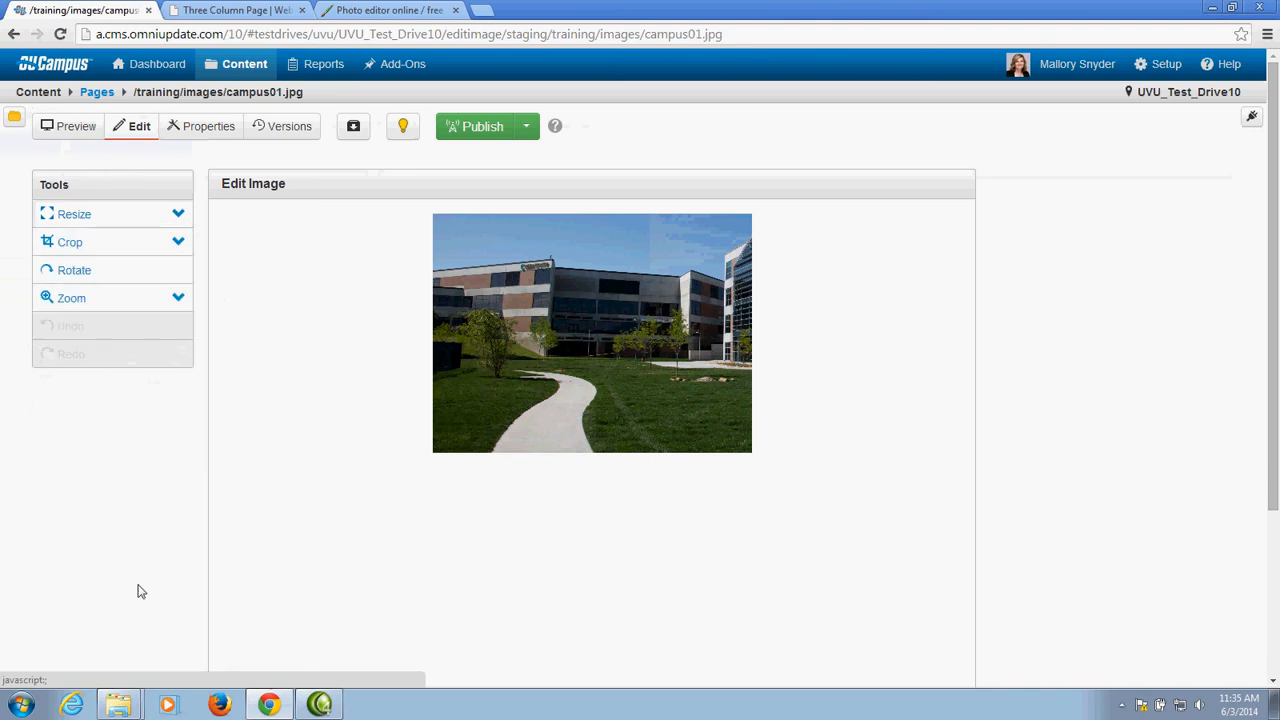
{"action": "left_click_drag", "start_coordinate": [1278, 437], "coordinate": [1278, 617]}
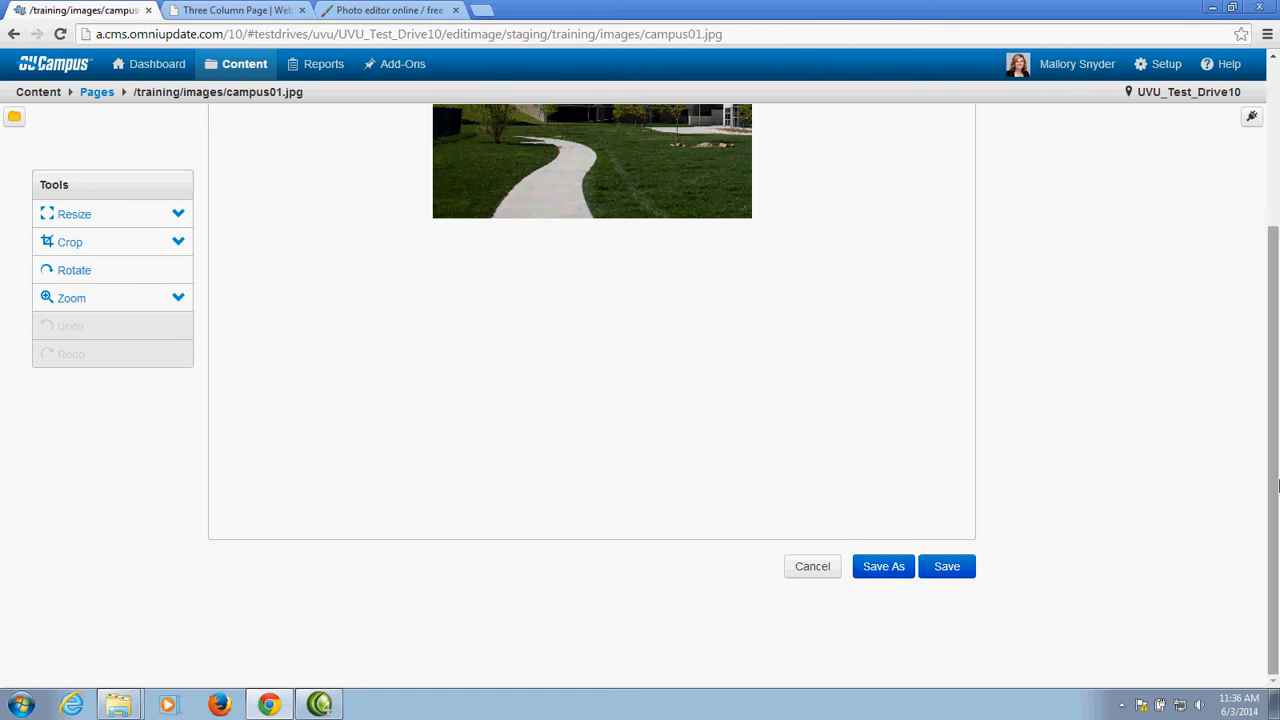
{"action": "scroll", "coordinate": [1276, 494], "scroll_direction": "up", "scroll_amount": 2}
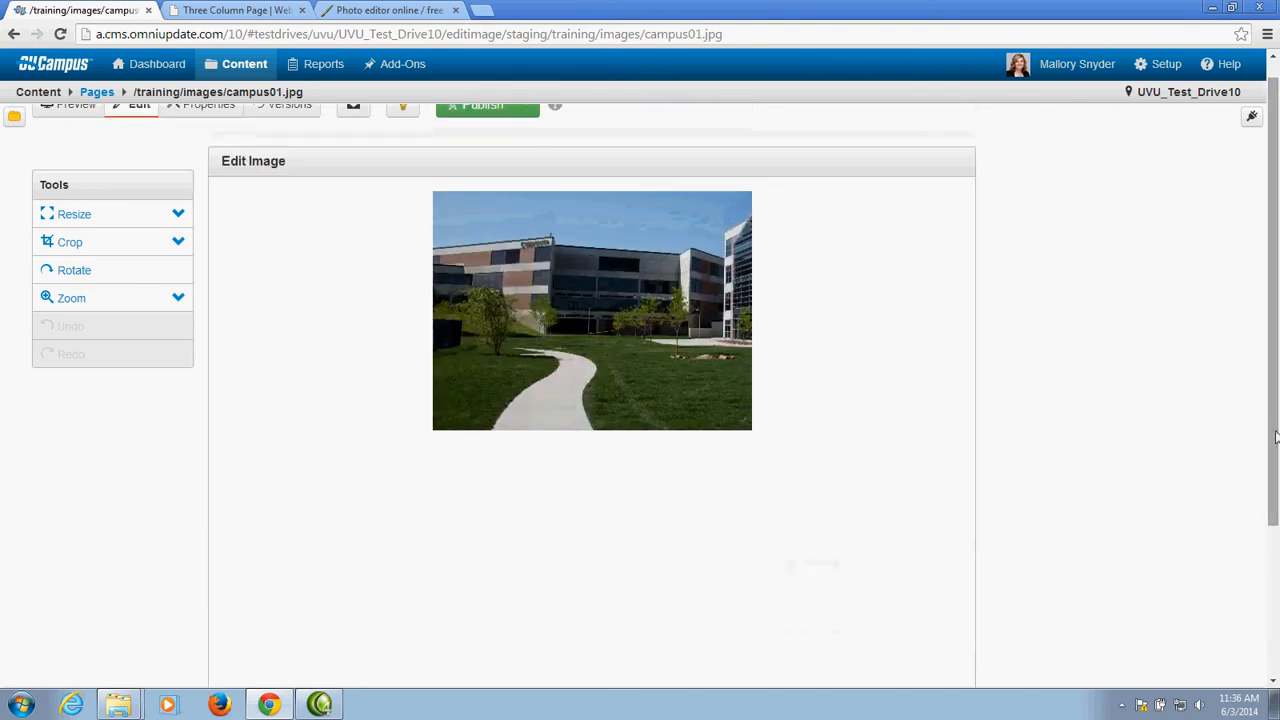
{"action": "scroll", "coordinate": [1277, 366], "scroll_direction": "up", "scroll_amount": 1}
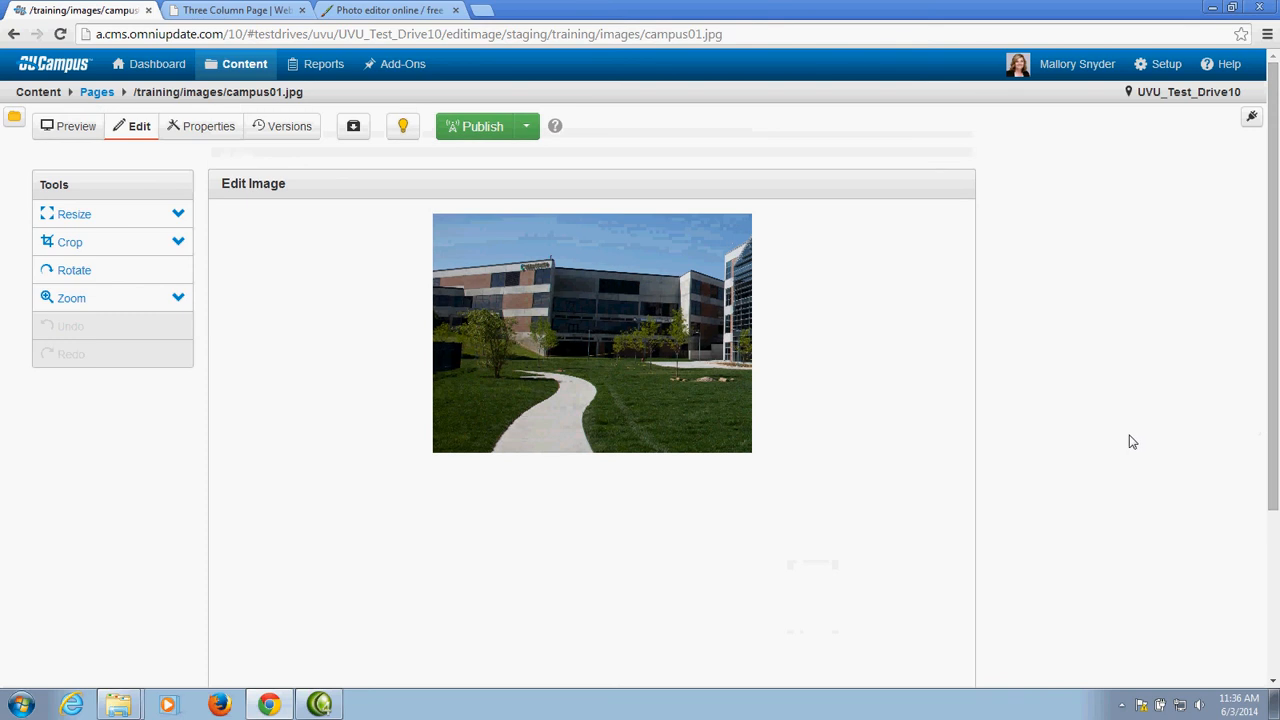